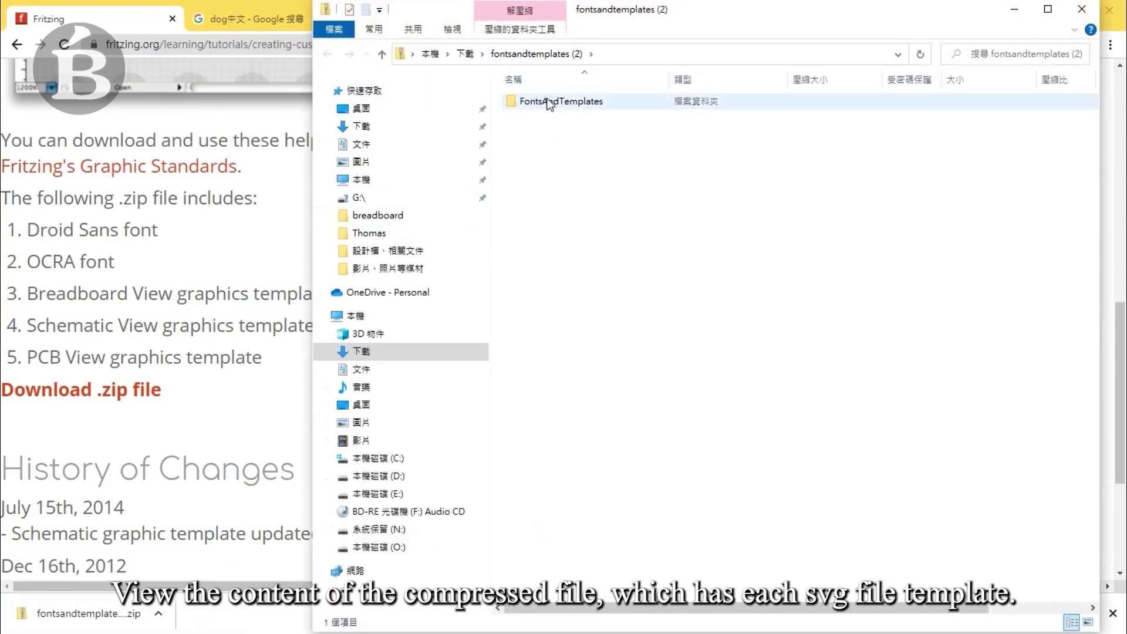
Look through the SVG files in the Templates folder of the downloaded FontsAndTemplates archive.
double_click(549, 101)
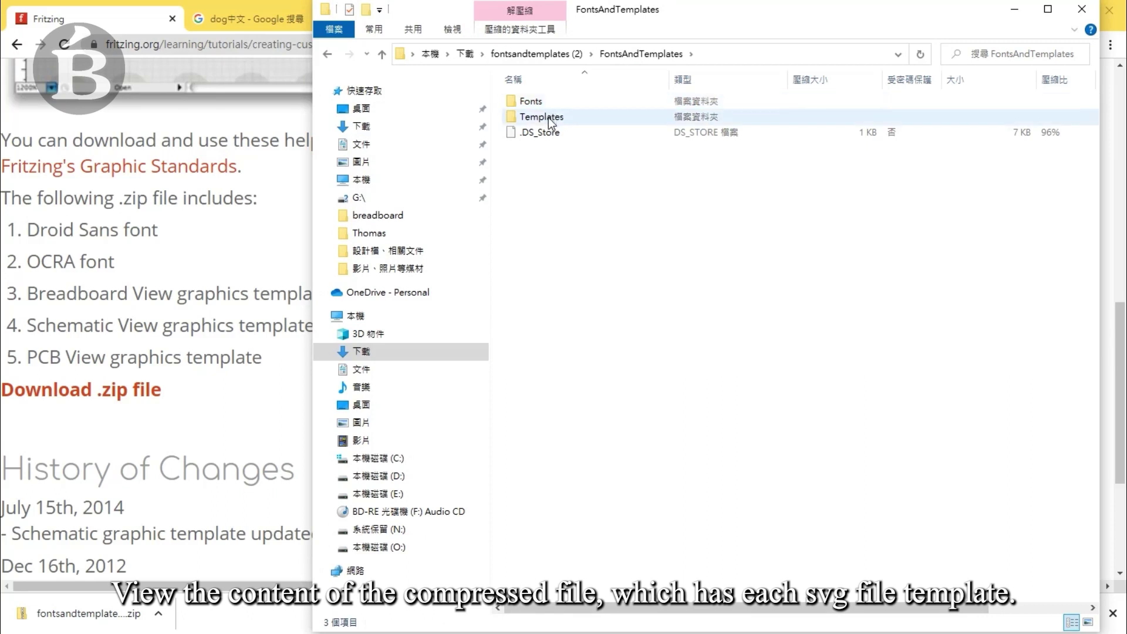
double_click(549, 117)
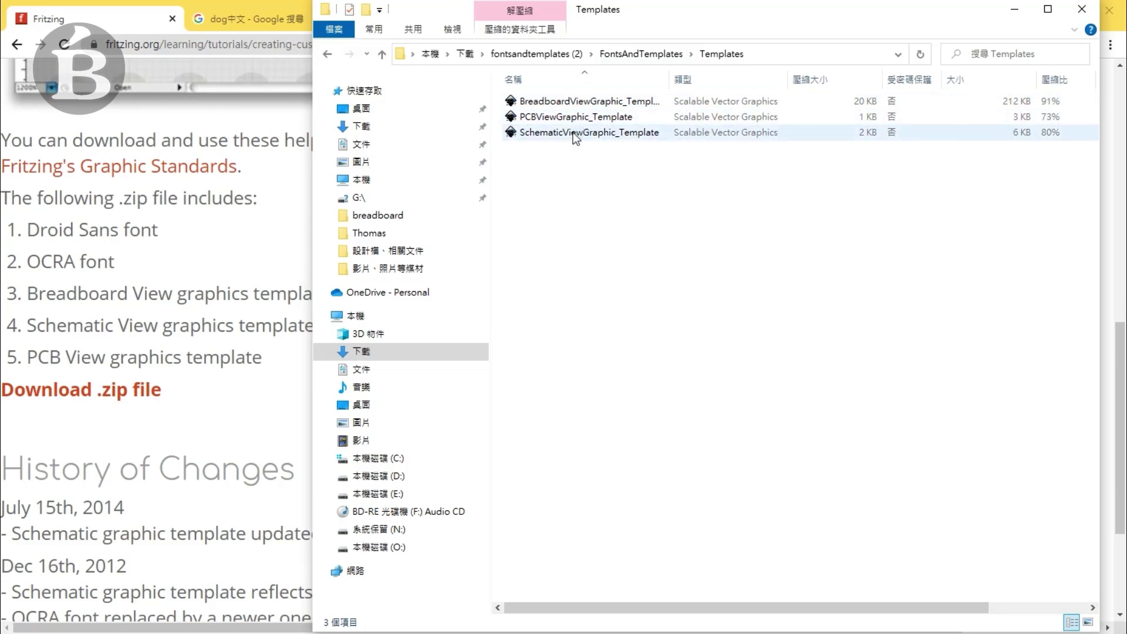
click(330, 54)
Inspect the DroidSans and OCR A font folders inside the archive's Fonts folder.
double_click(531, 101)
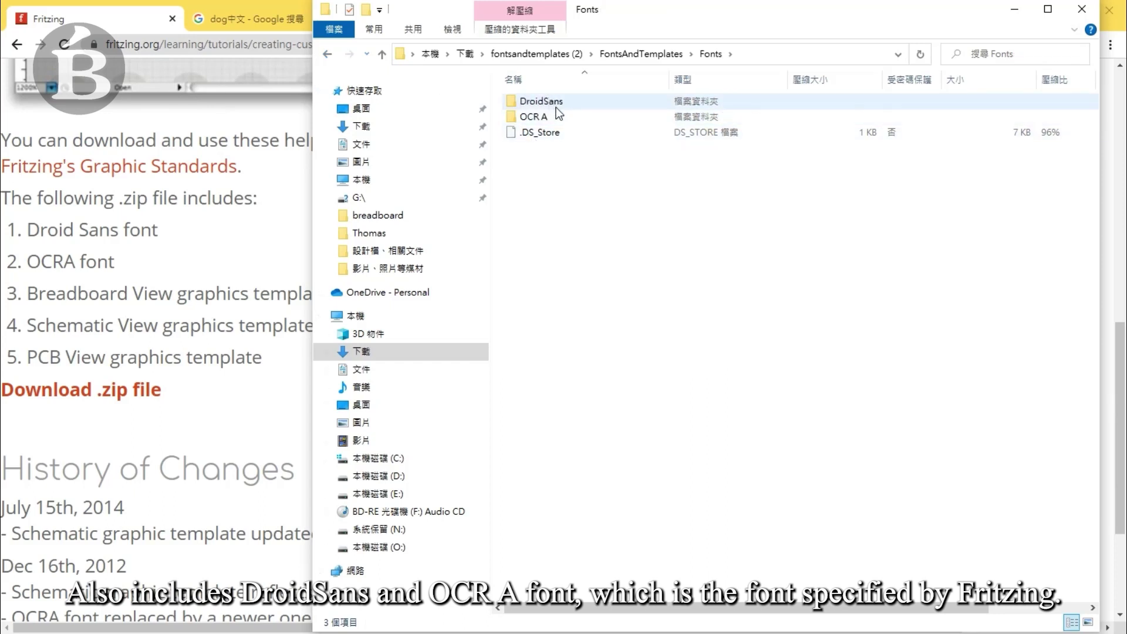
double_click(552, 104)
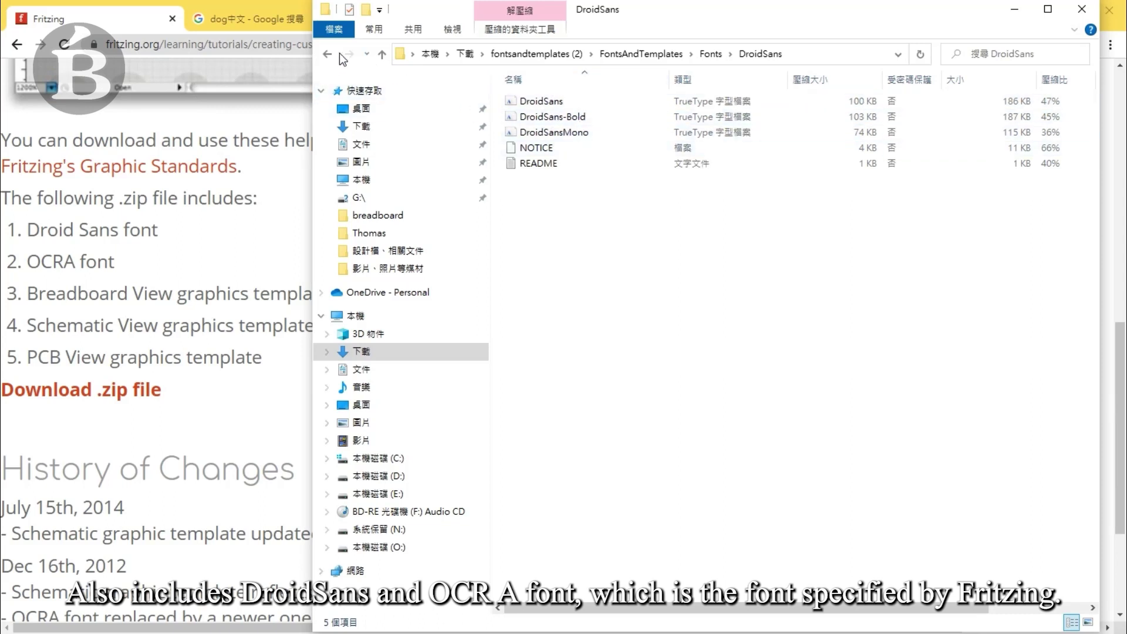
click(328, 55)
double_click(532, 117)
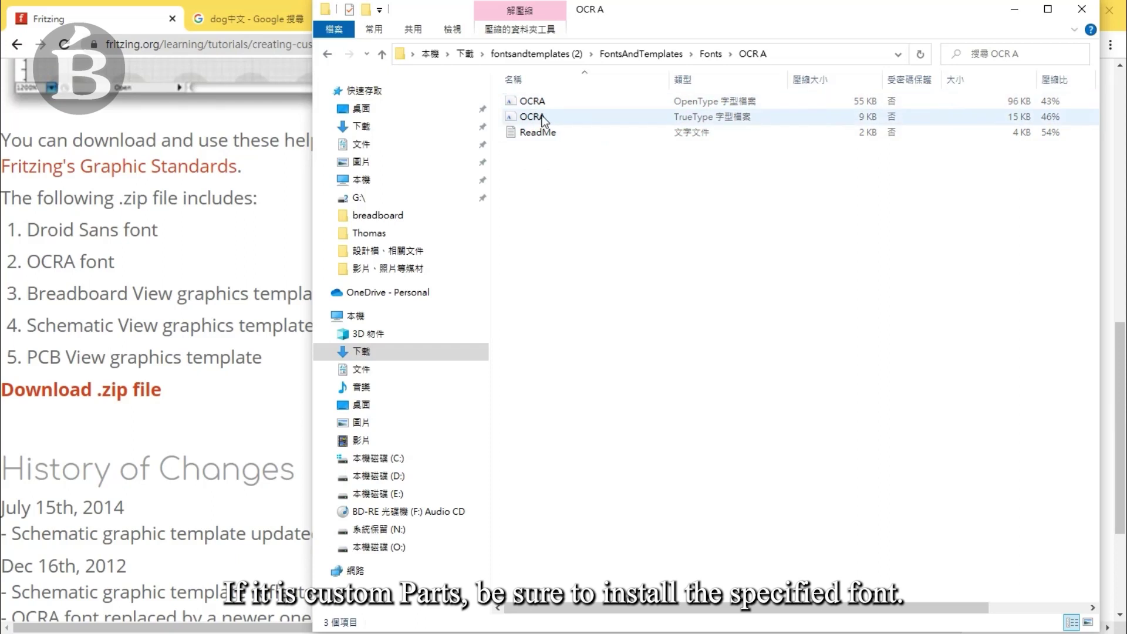
click(328, 54)
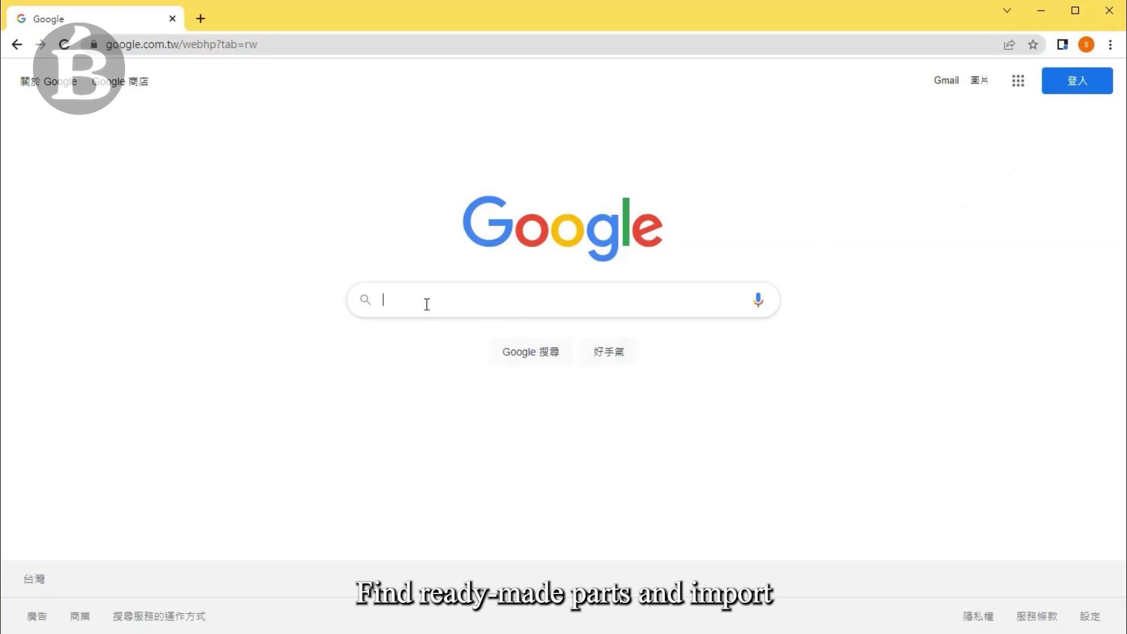
Search Google for "ams1117 fzpz" and download AMS1117.fzpz from the LittleArduinoProjects repository on GitHub.
text(a)
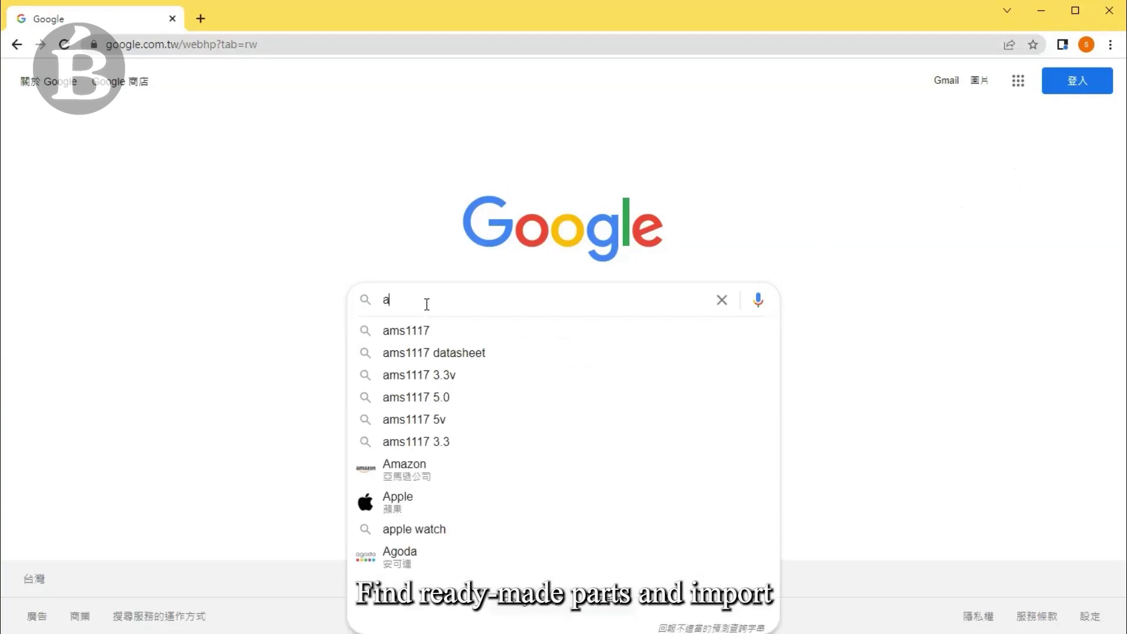
text(ms1117)
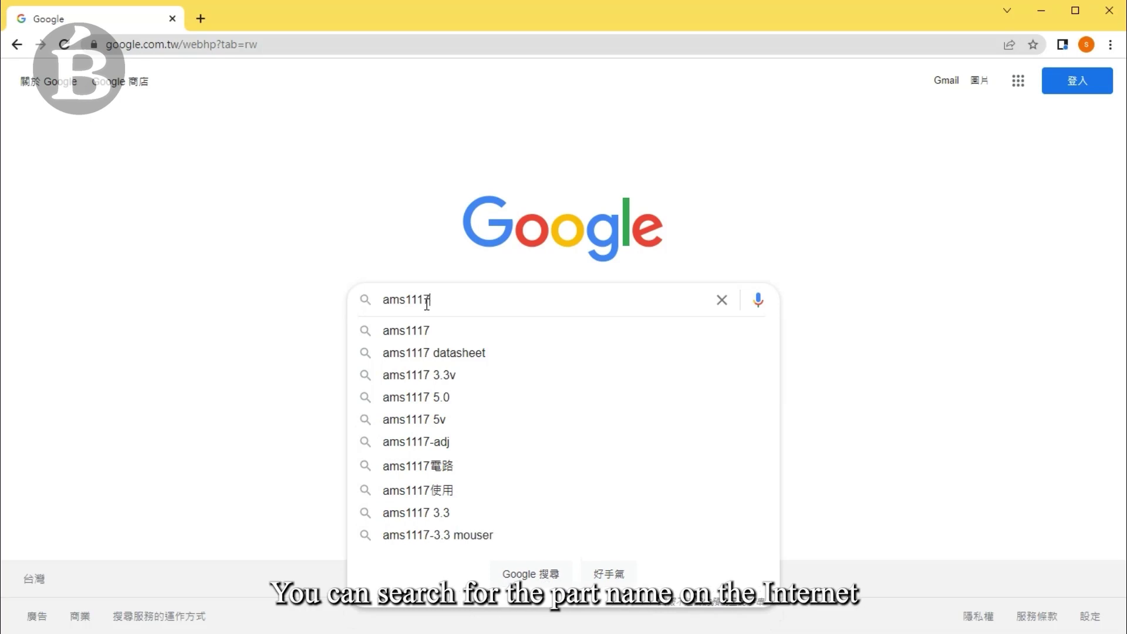
text( fzpz)
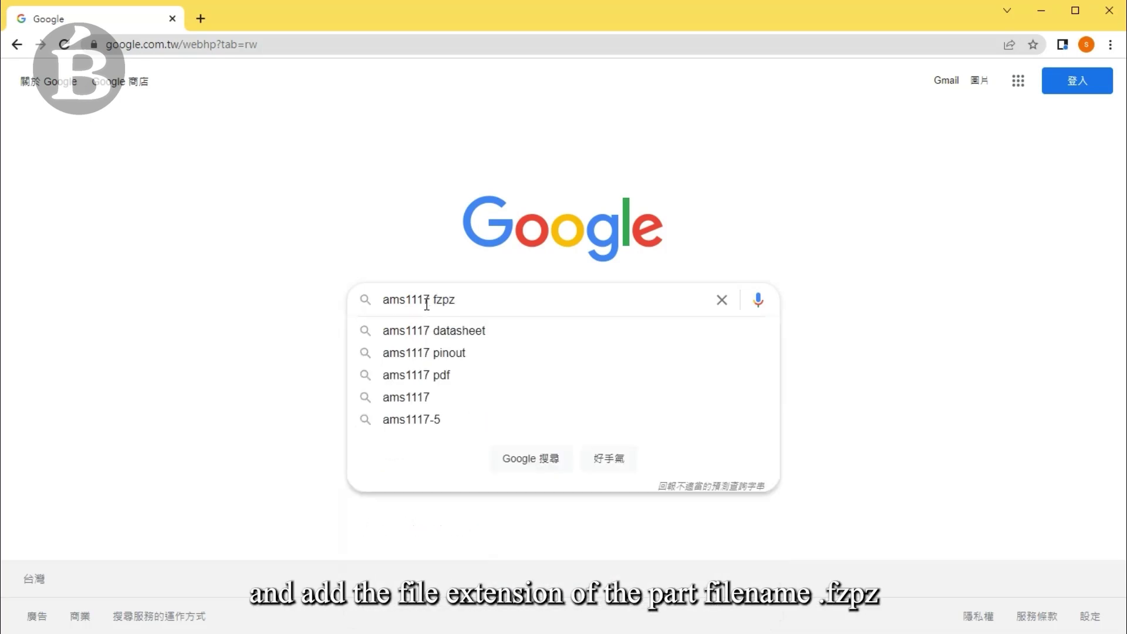
key(Return)
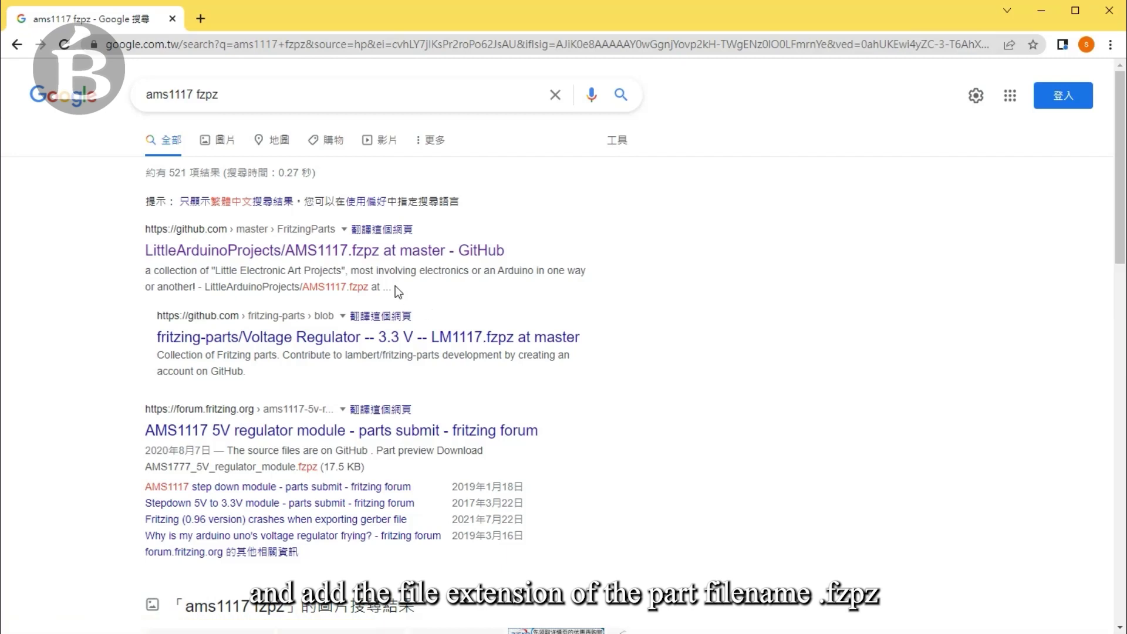
click(361, 256)
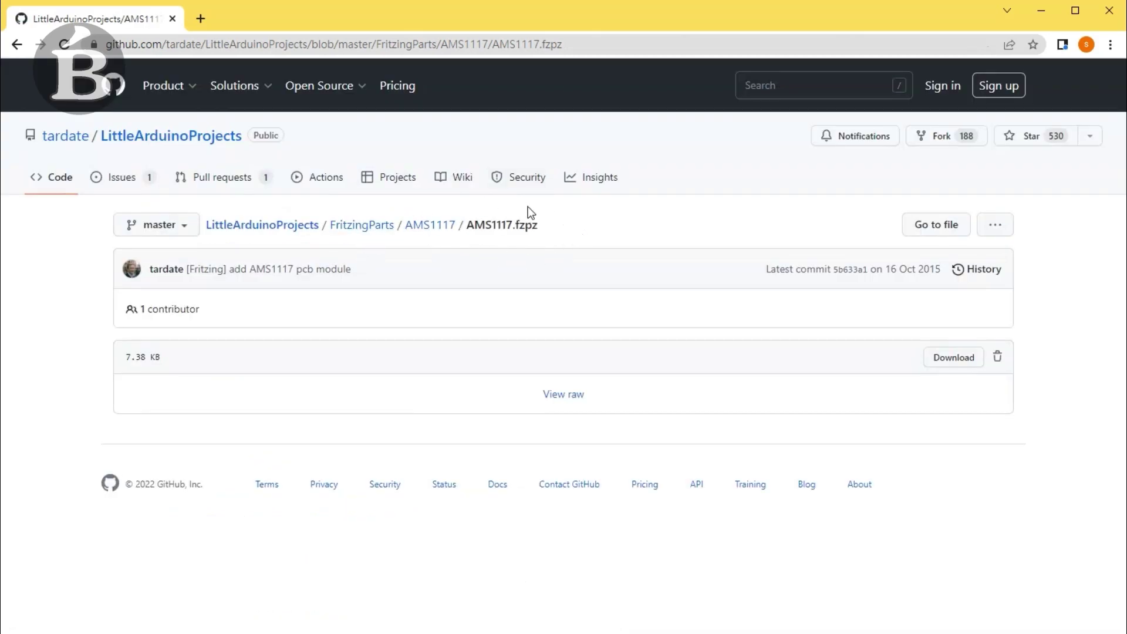
click(966, 360)
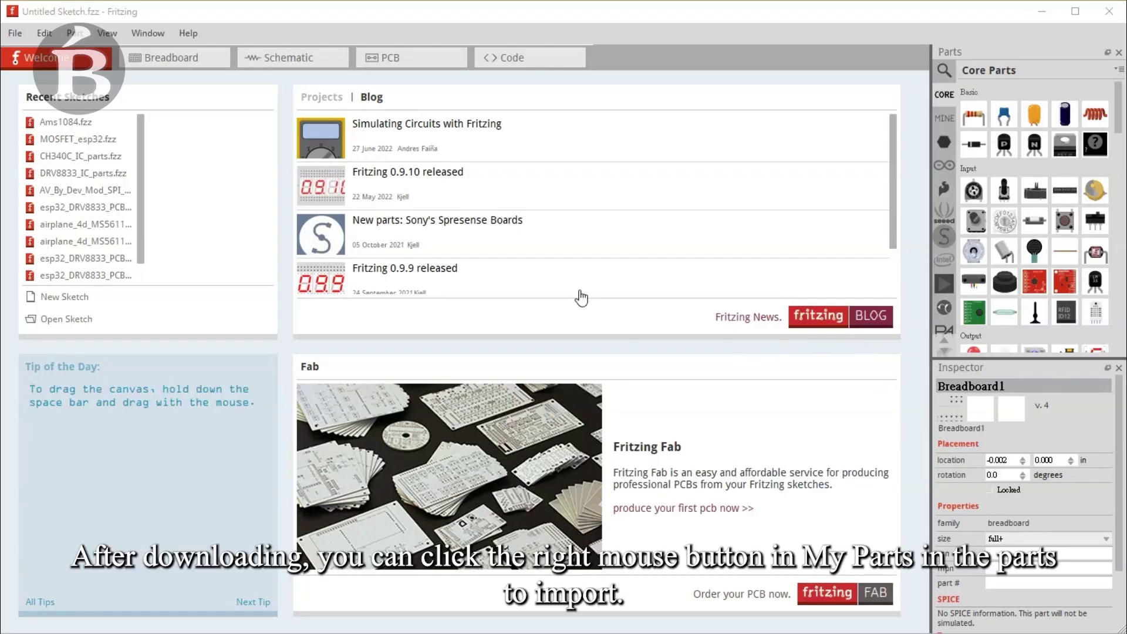
Switch to Fritzing's breadboard view and import the AMS1117 part file from the Downloads folder into the My Parts bin.
click(179, 63)
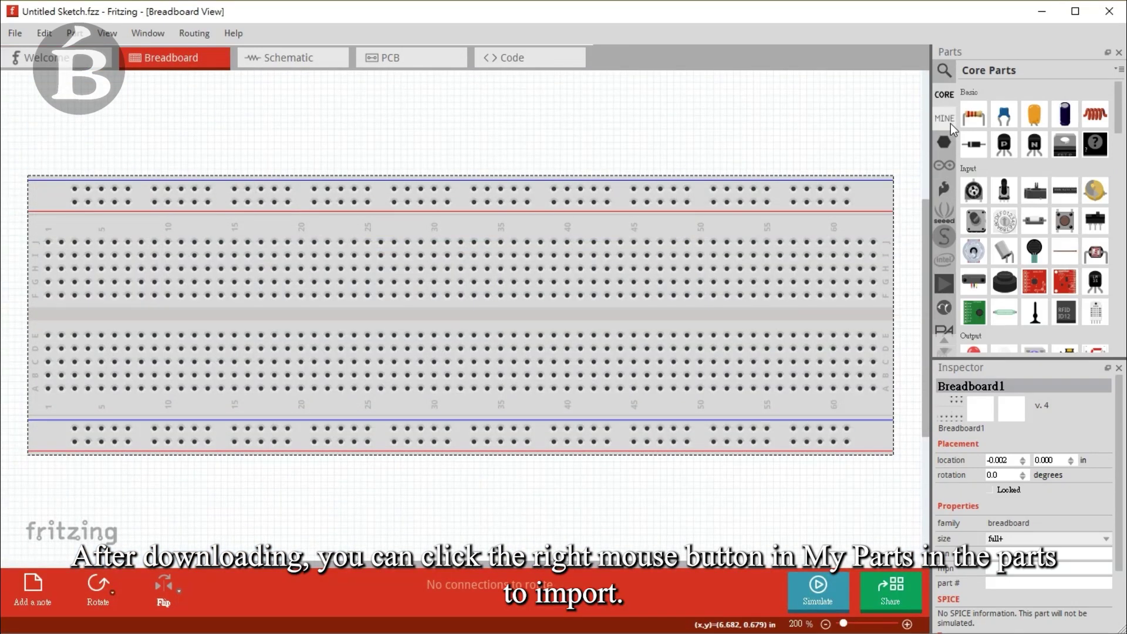
click(945, 118)
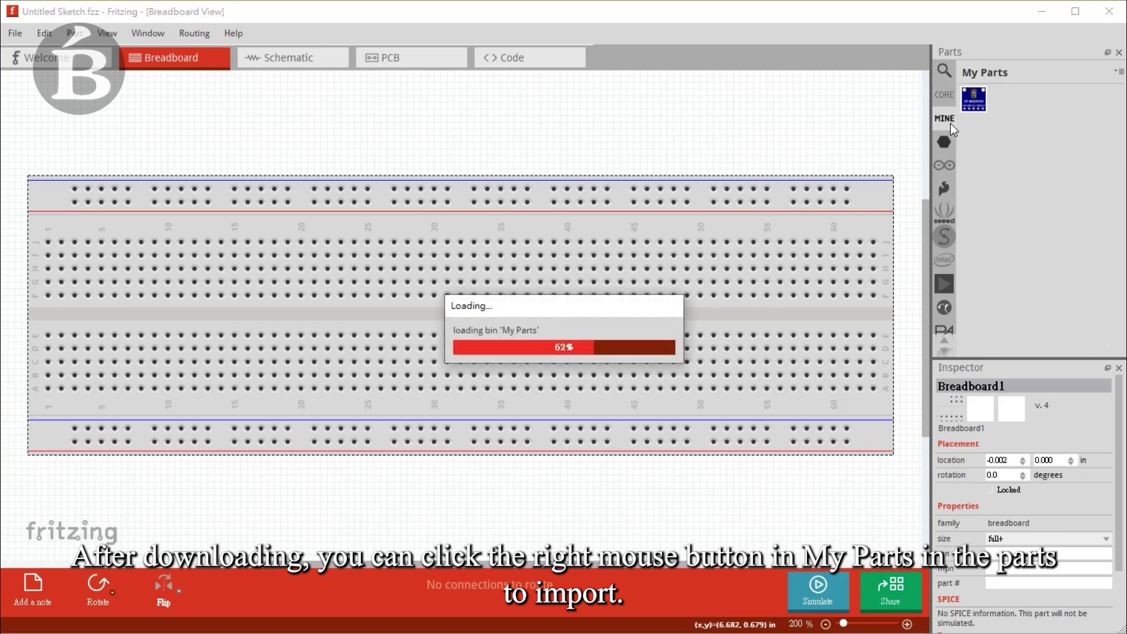
right_click(970, 286)
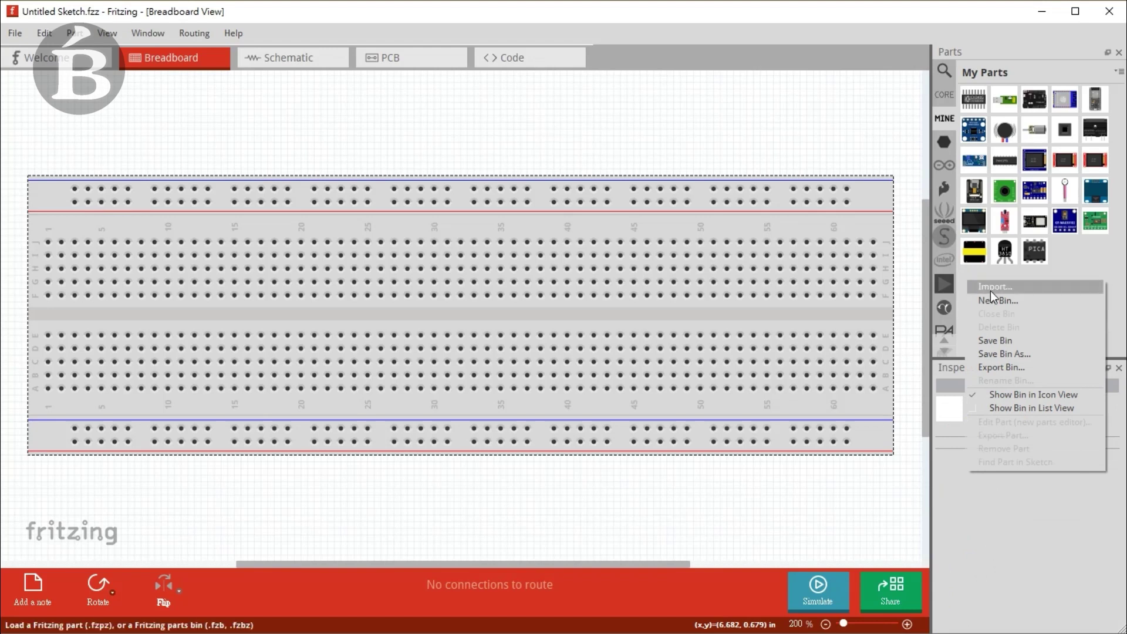
click(992, 289)
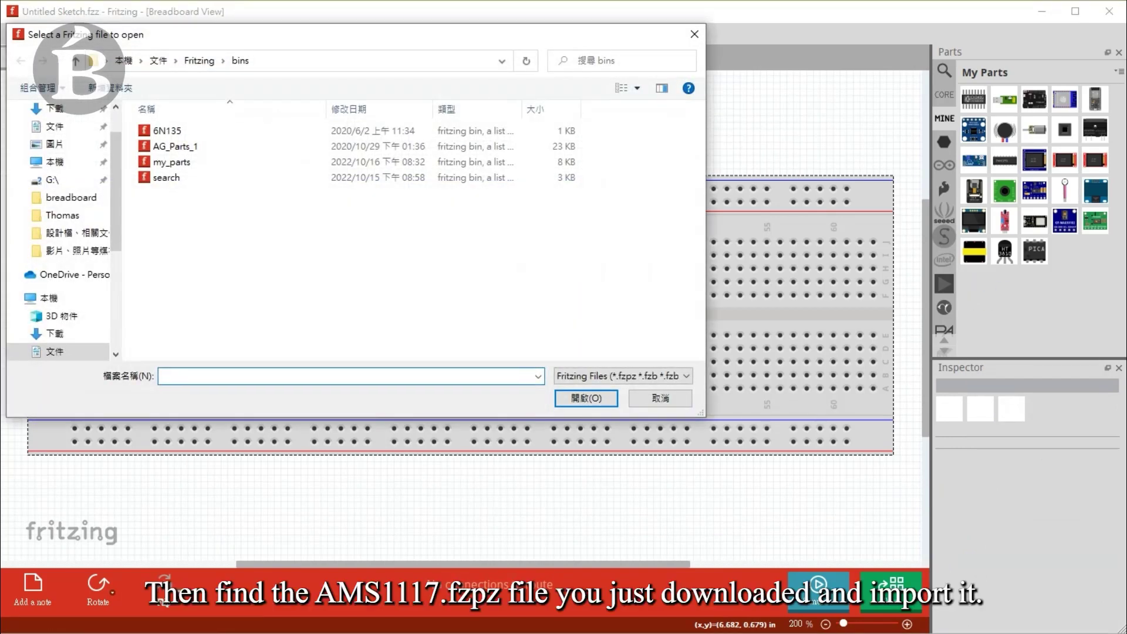
click(56, 109)
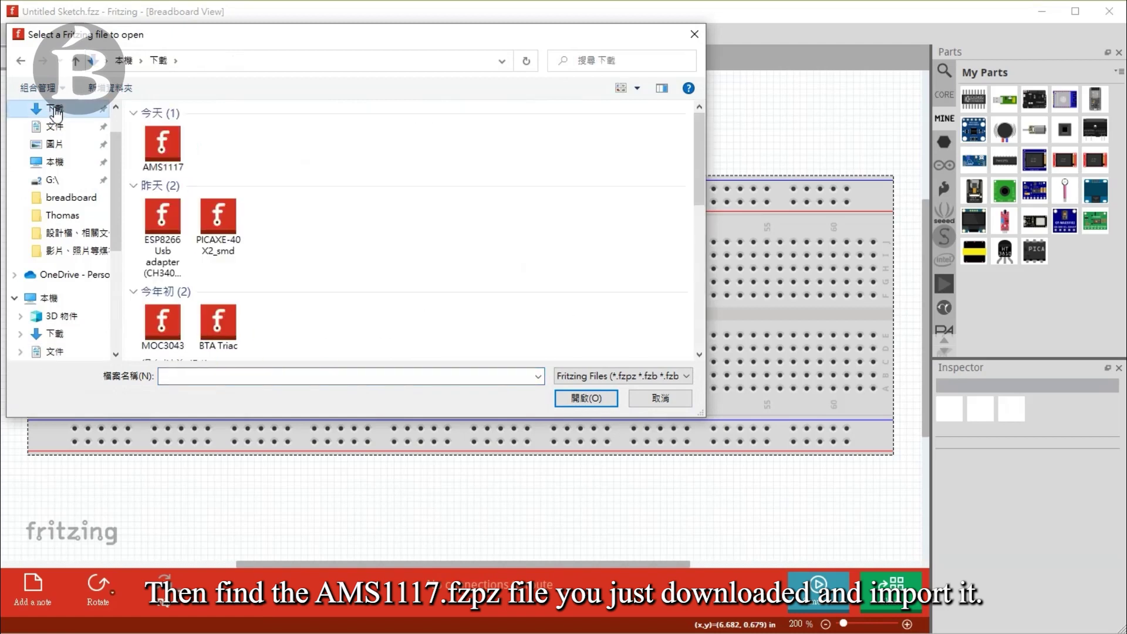
double_click(163, 147)
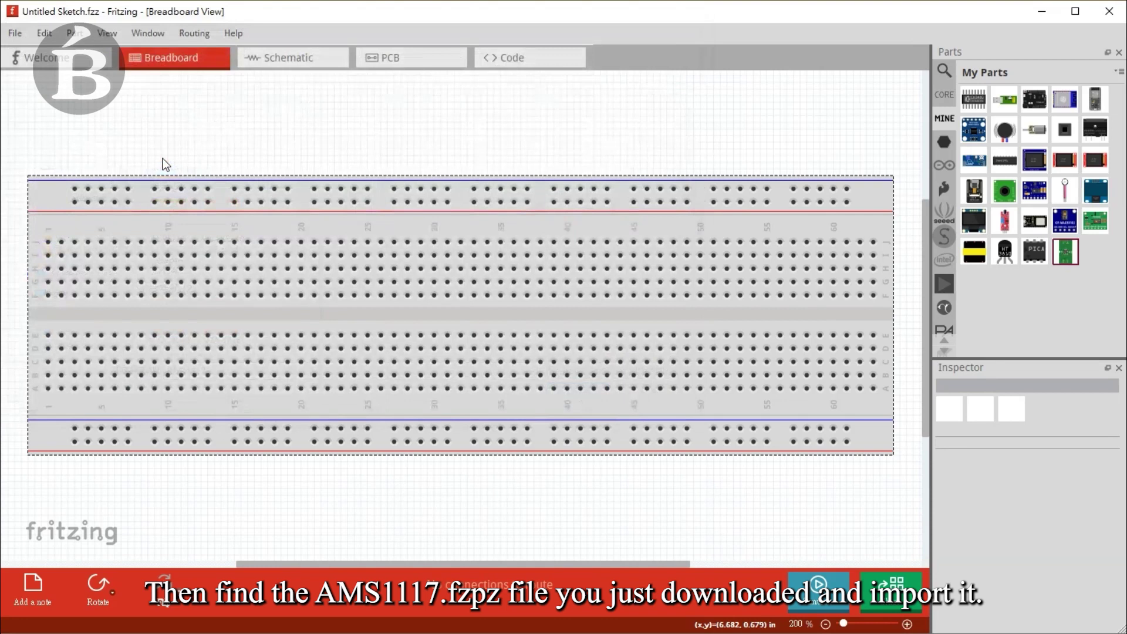
Place the imported AMS1117 part across the breadboard's centre gap near column 20 and check it in the schematic and PCB views.
drag(1065, 252, 294, 318)
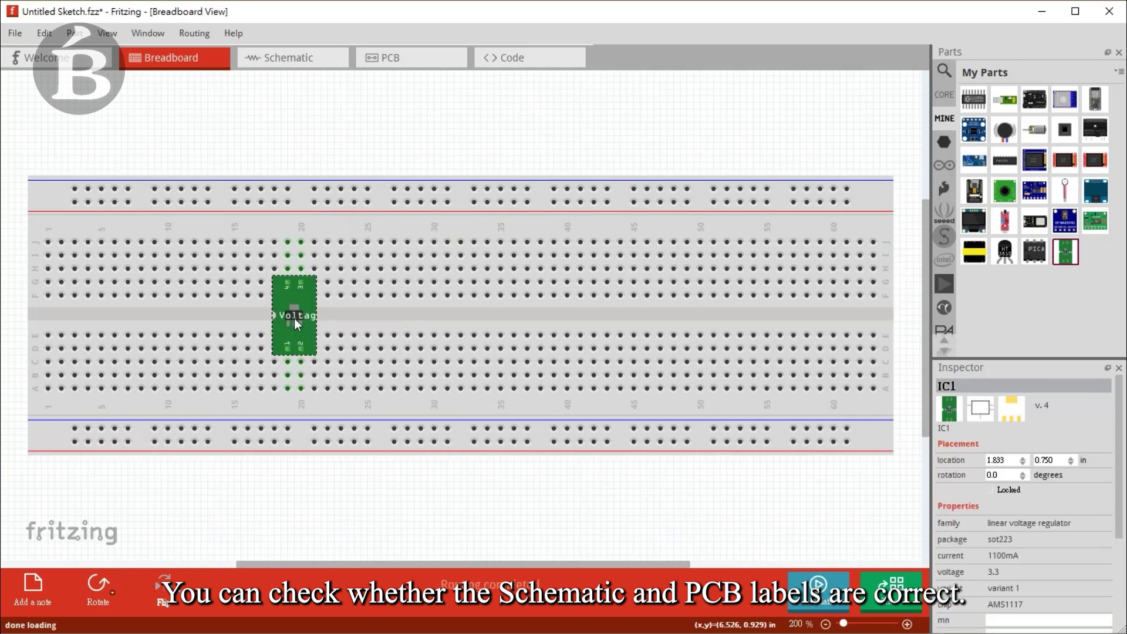
click(280, 65)
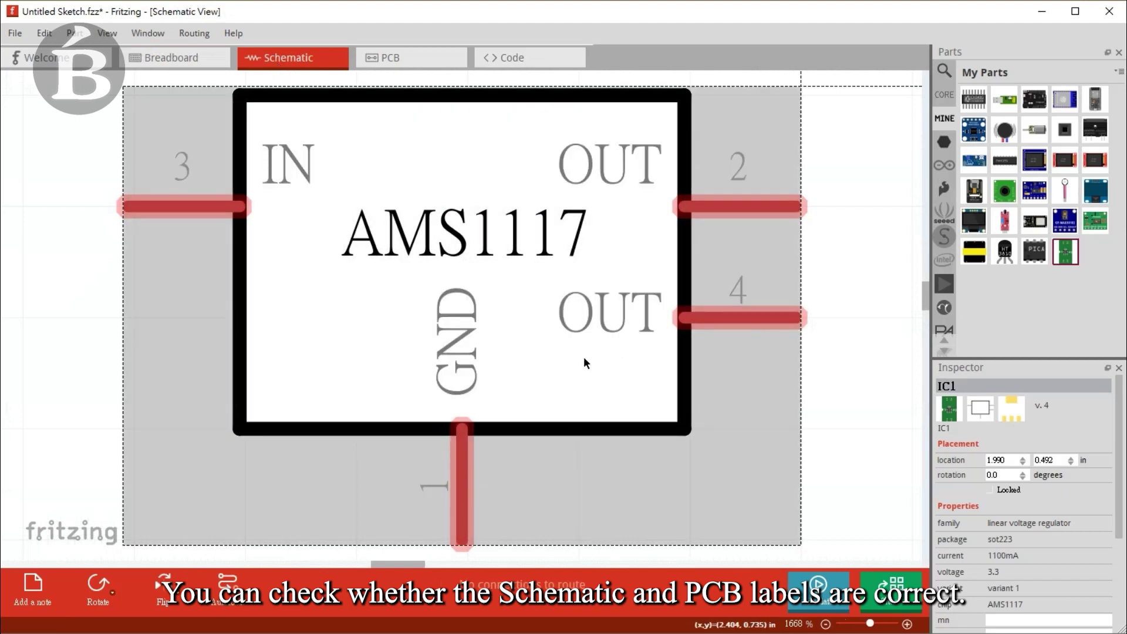
click(435, 62)
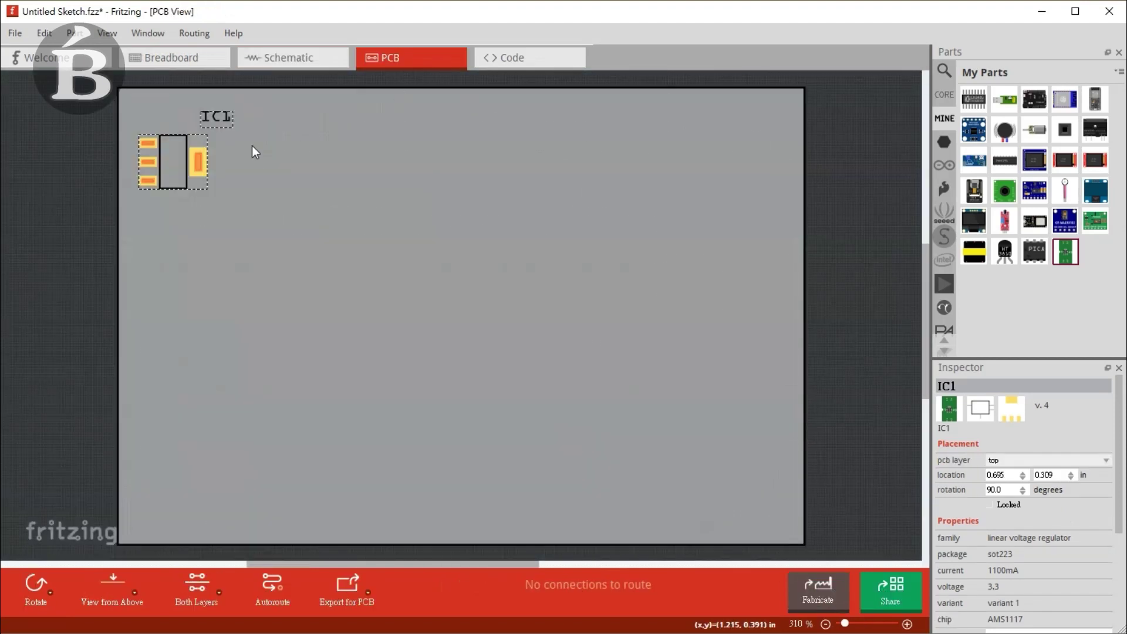
drag(184, 174, 343, 251)
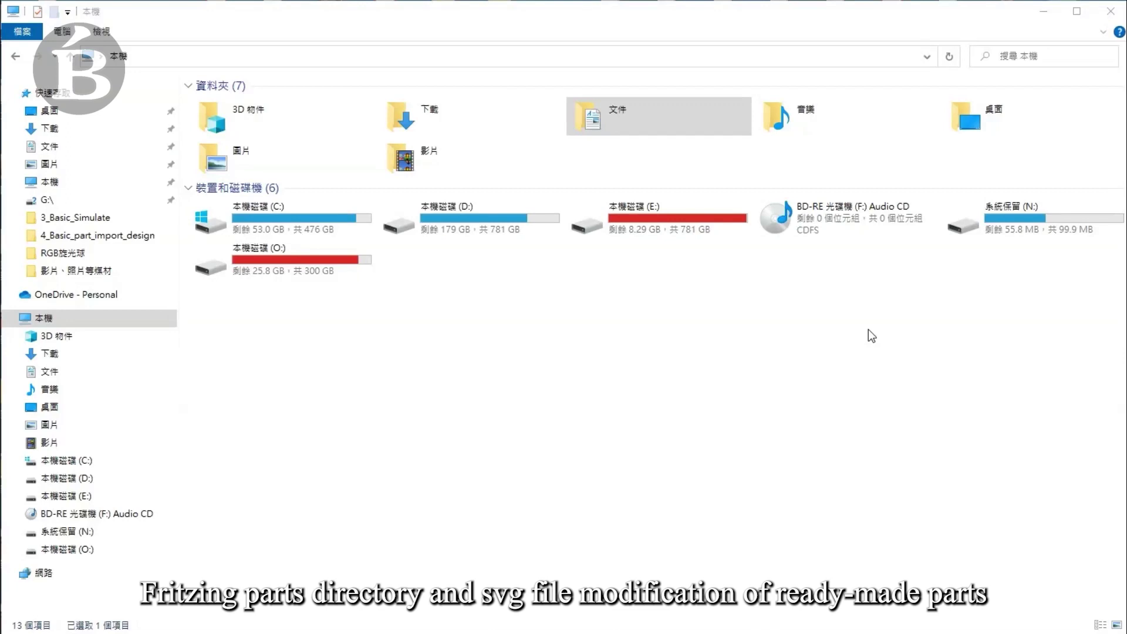
Switch to File Explorer and locate the imported AMS1117 part file in Documents\Fritzing\parts\user.
click(50, 147)
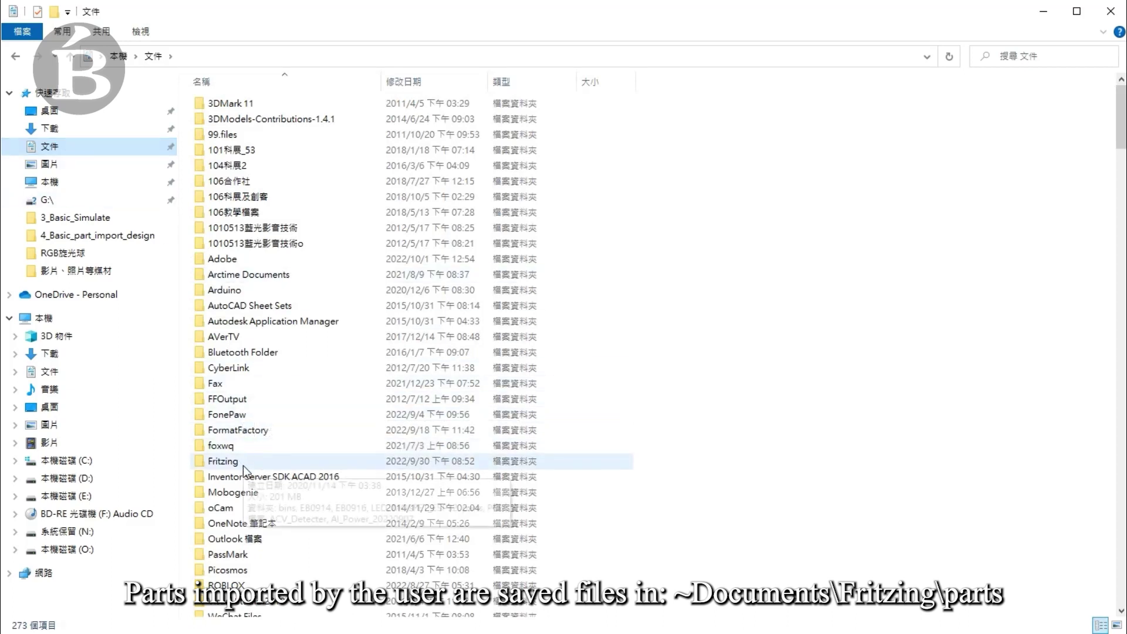
double_click(243, 462)
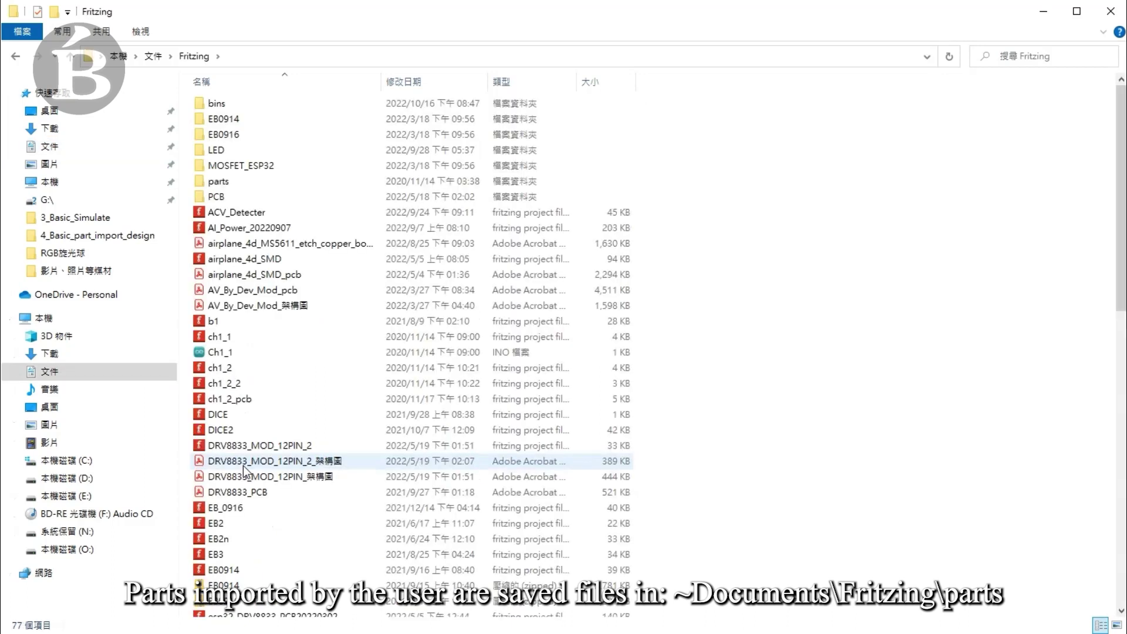
double_click(221, 182)
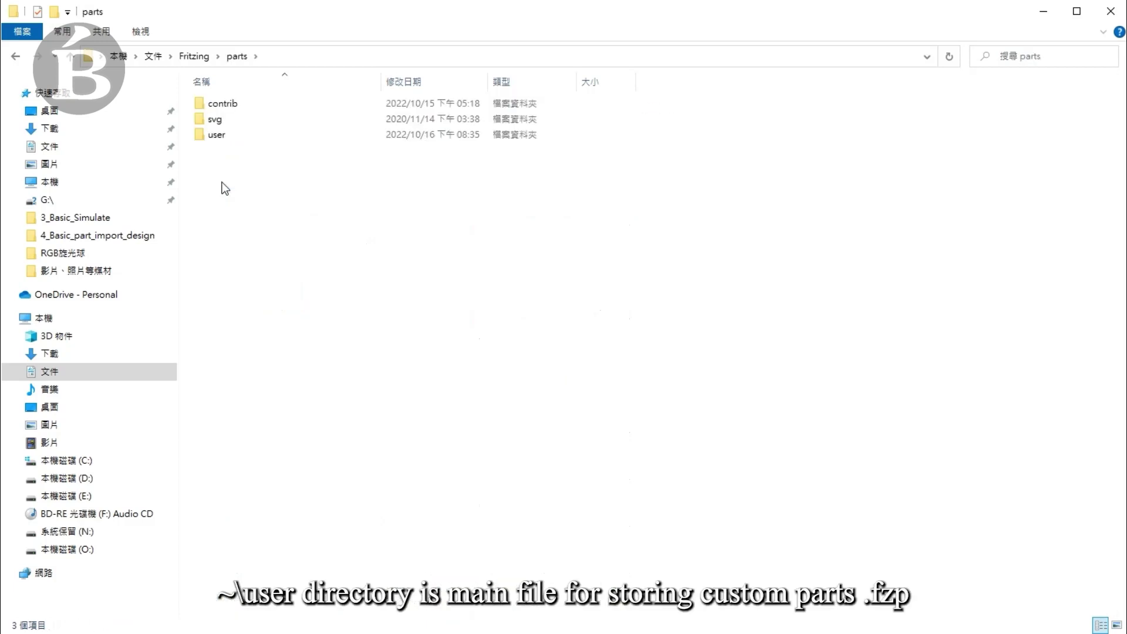
double_click(216, 137)
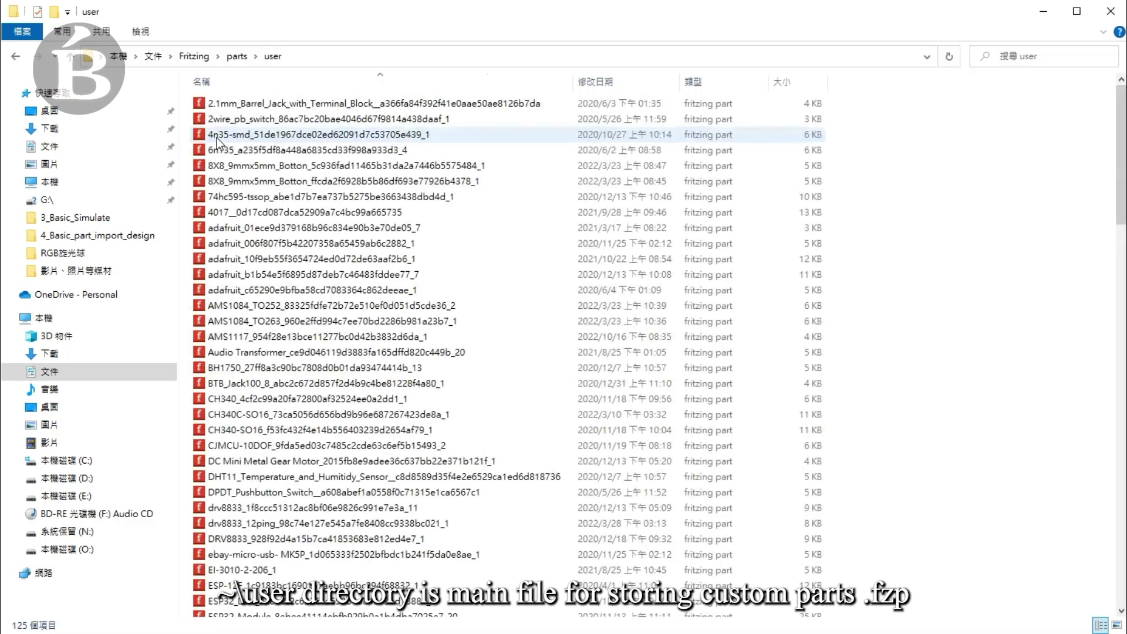
click(217, 138)
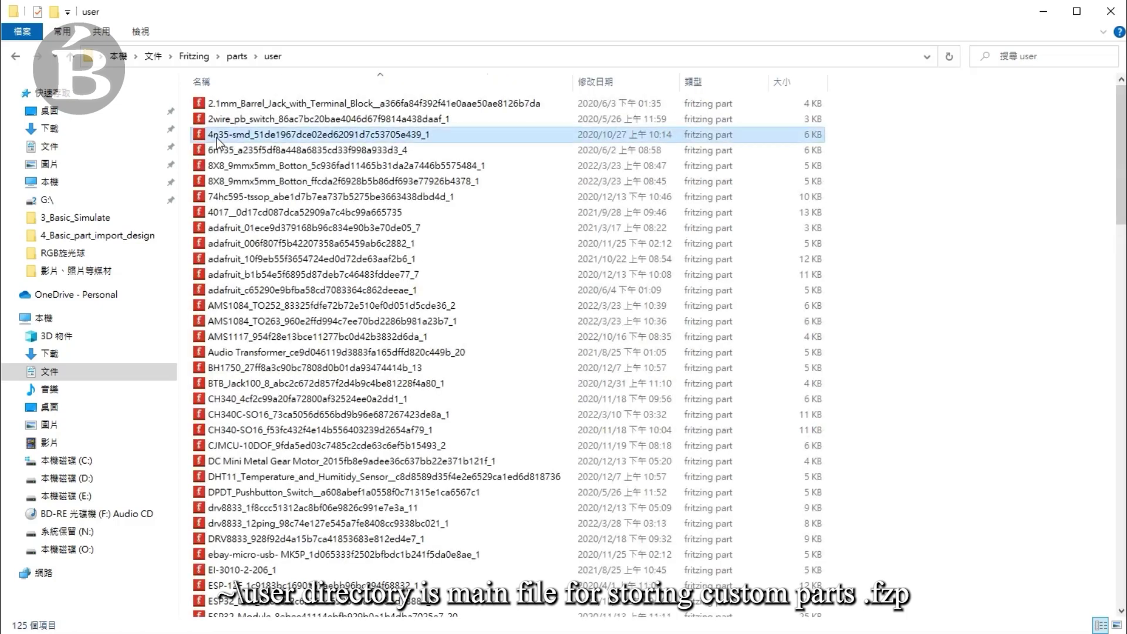
click(249, 341)
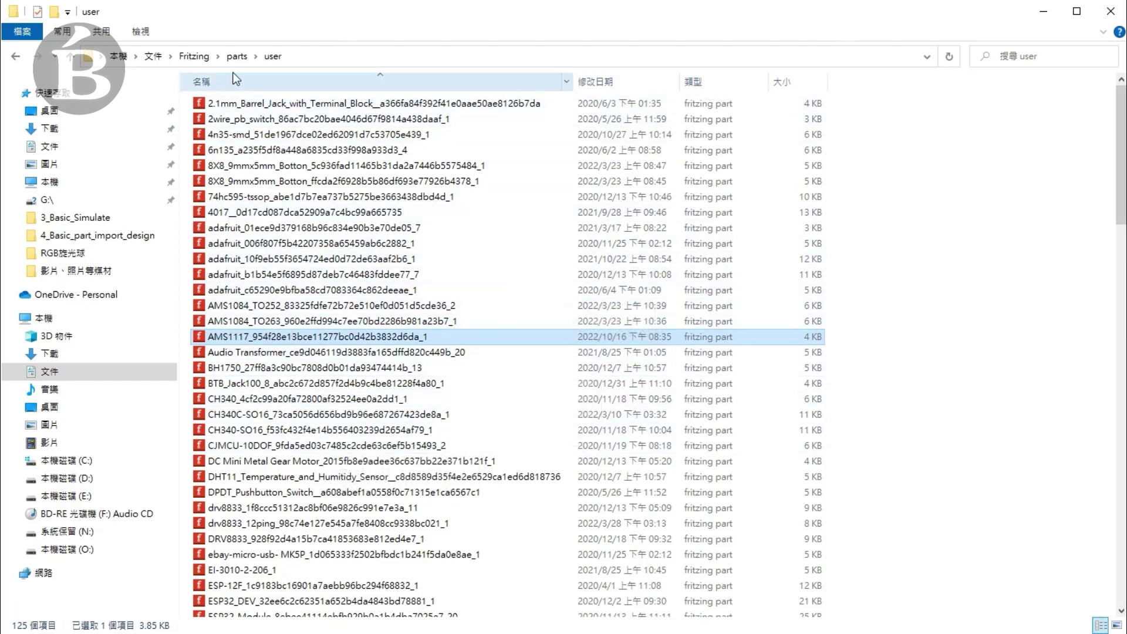
Return to the parts folder and open svg\user, where the graphics of custom parts are stored.
click(237, 57)
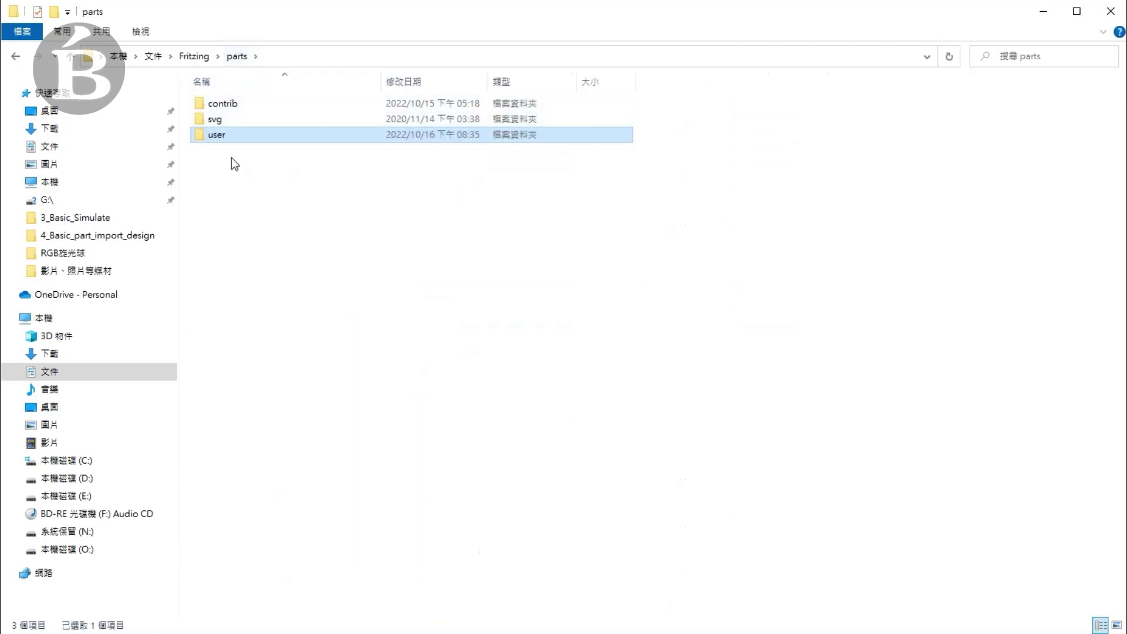
click(253, 123)
double_click(256, 127)
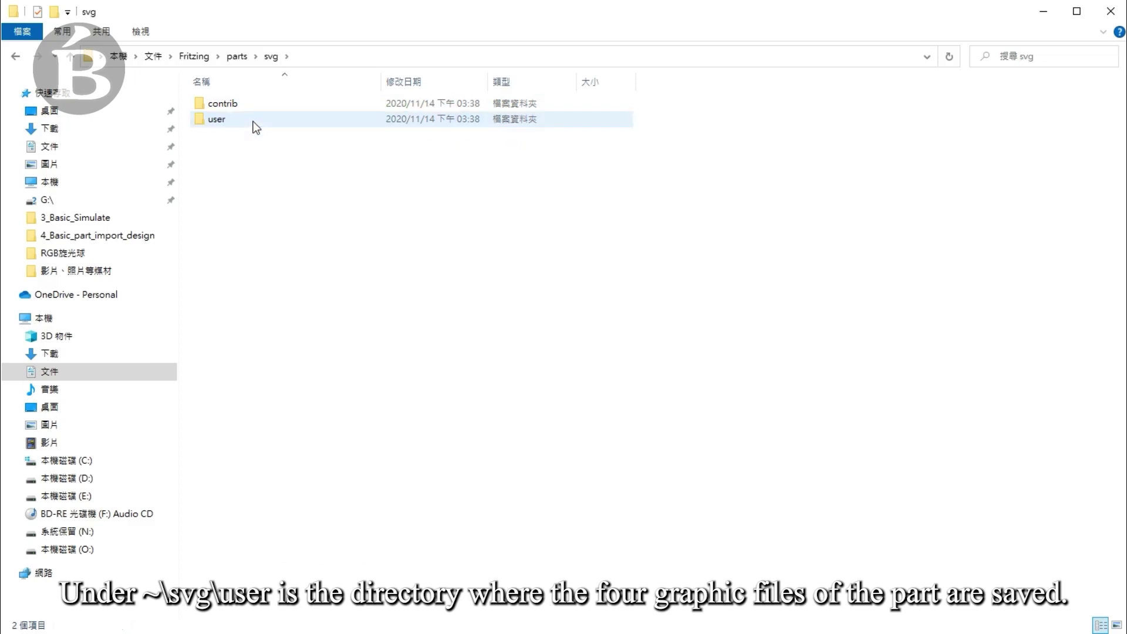
double_click(256, 125)
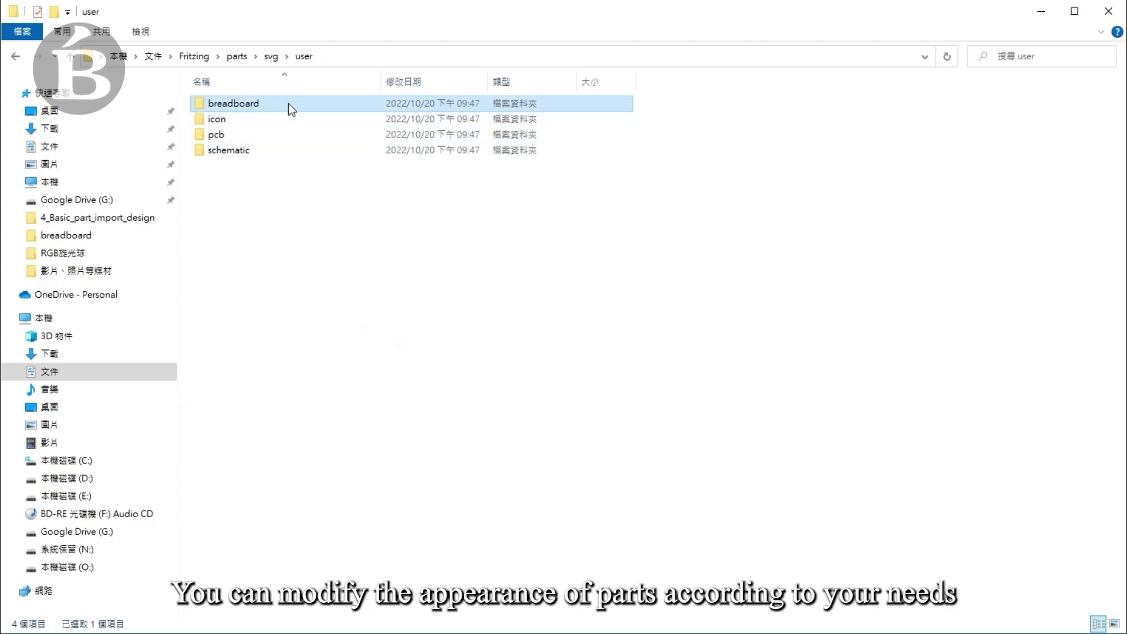
Open the AMS1117 SVG file from the breadboard folder in the Inkscape vector graphics editor.
double_click(288, 104)
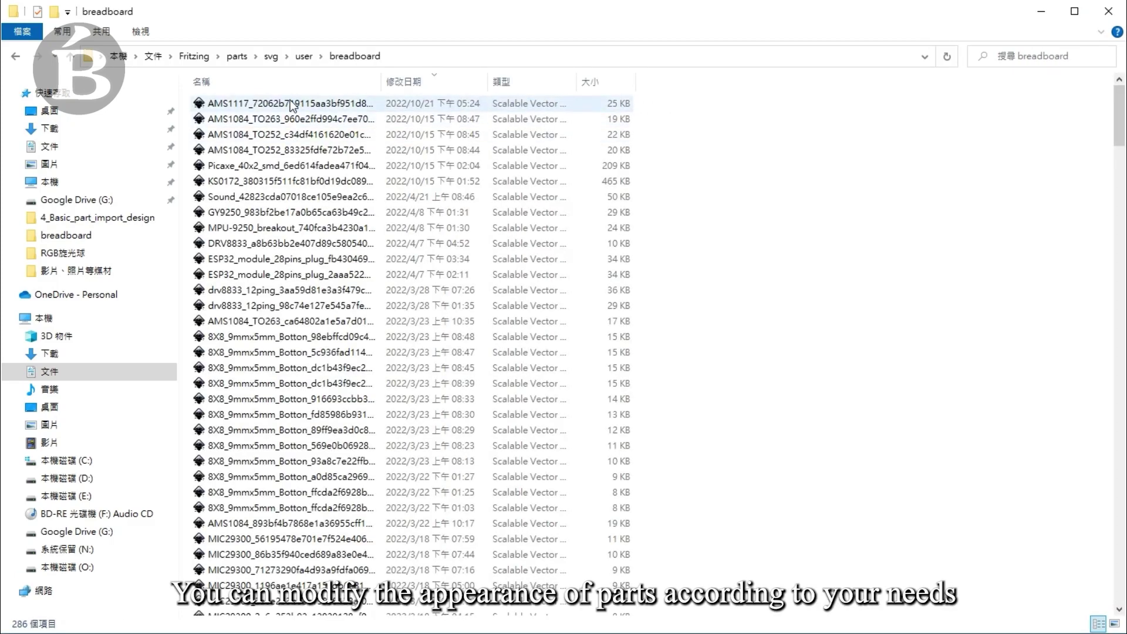
right_click(289, 100)
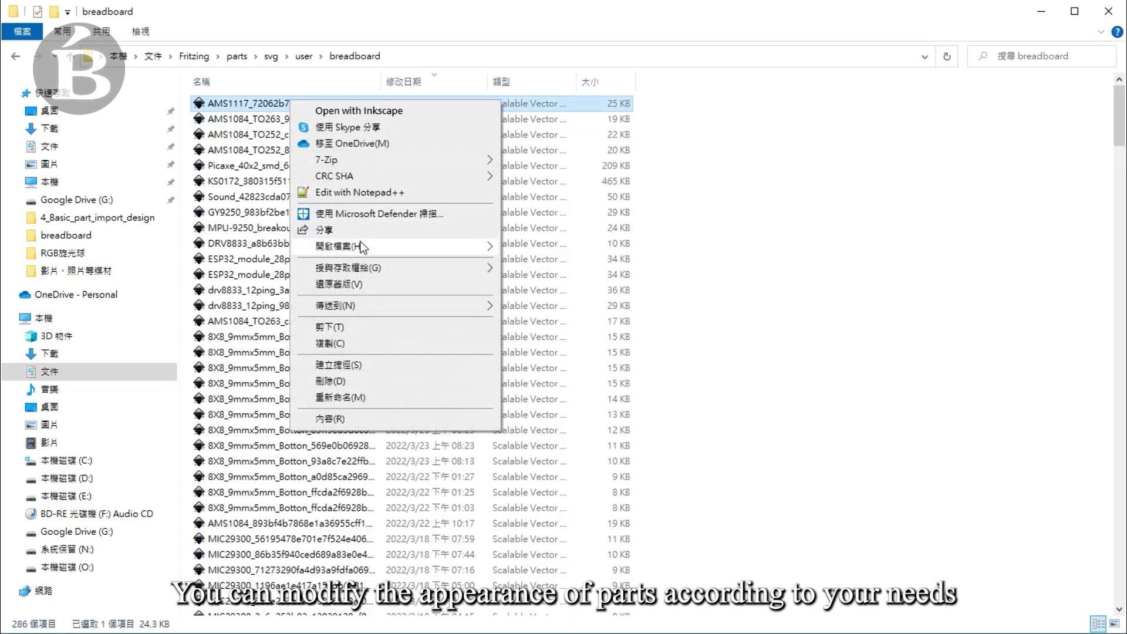
mouse_move(364, 247)
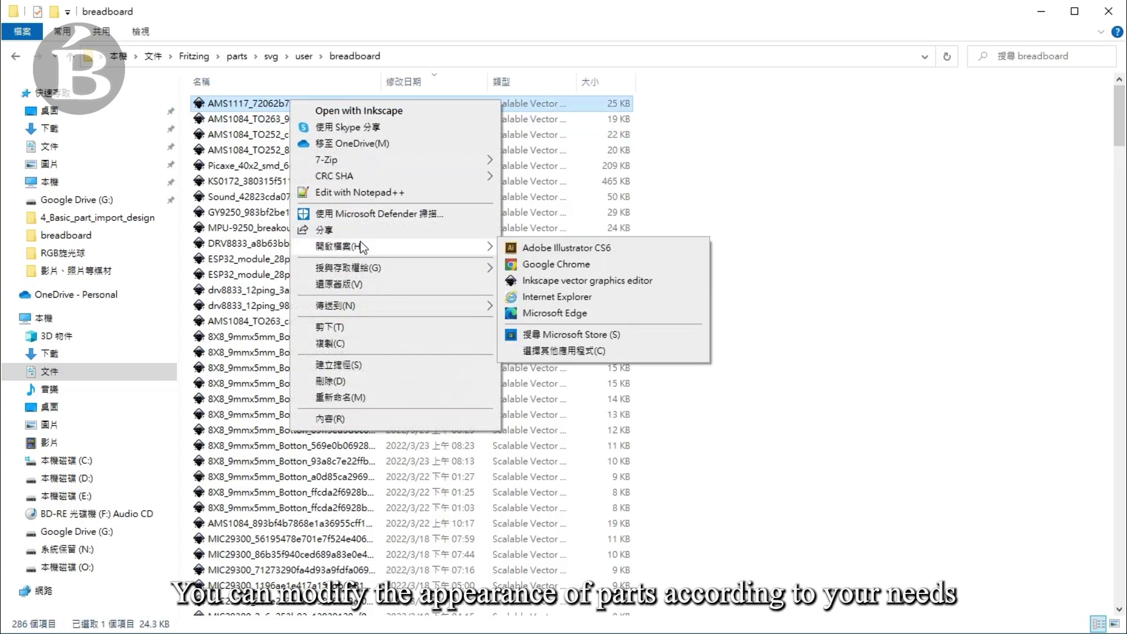
click(560, 282)
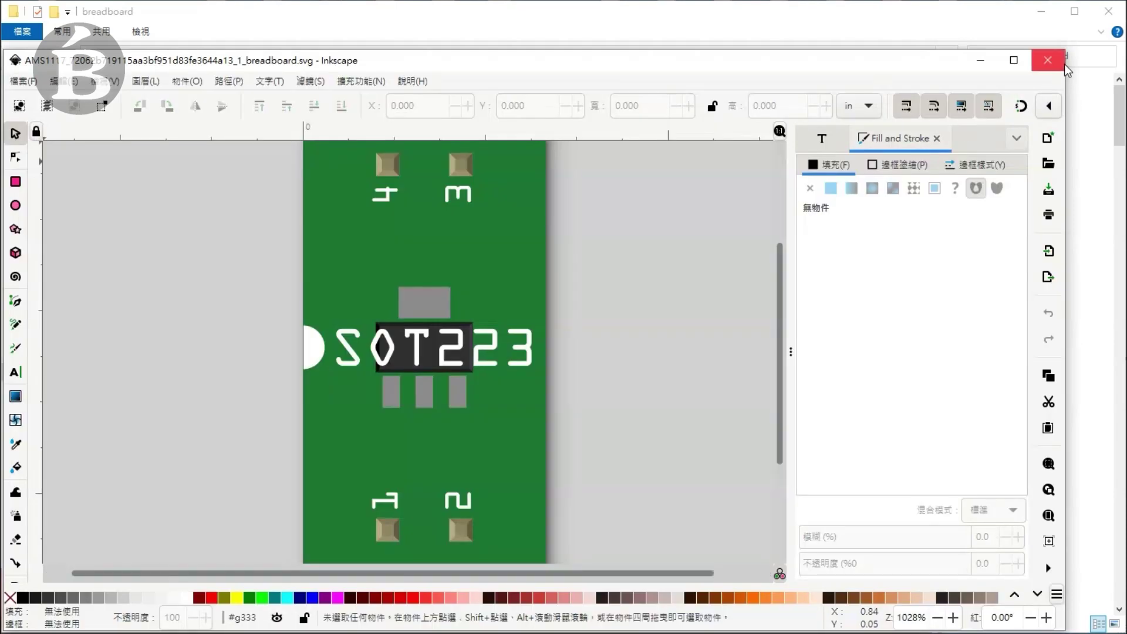
Add the text AMS1117 to the green board, just below the SOT223 marking.
drag(1065, 52, 1086, 31)
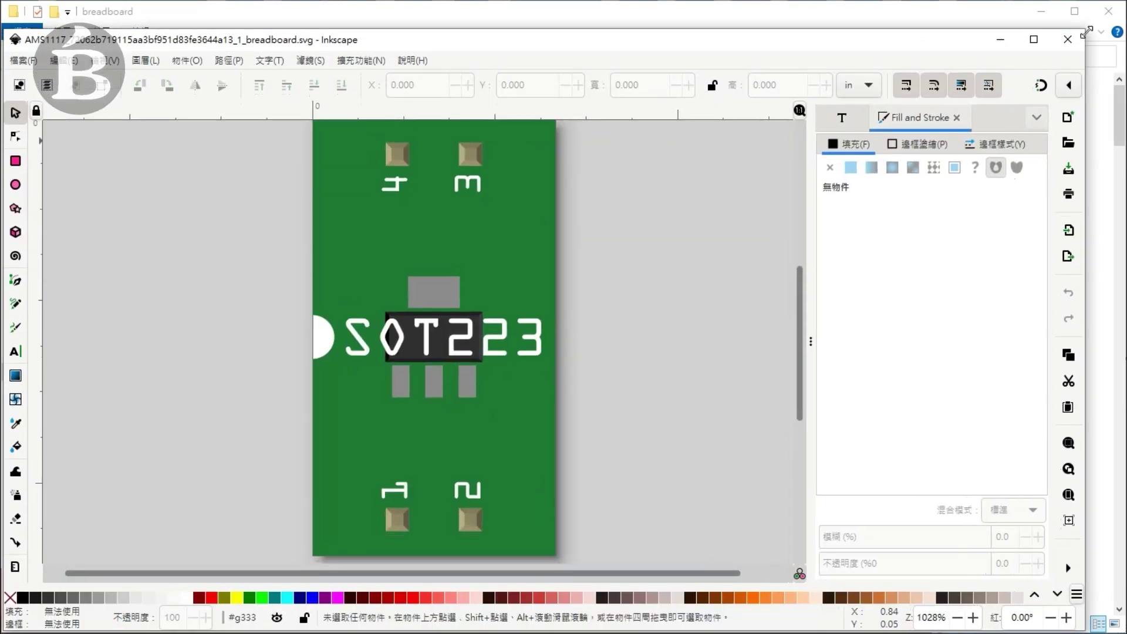
click(498, 337)
click(16, 351)
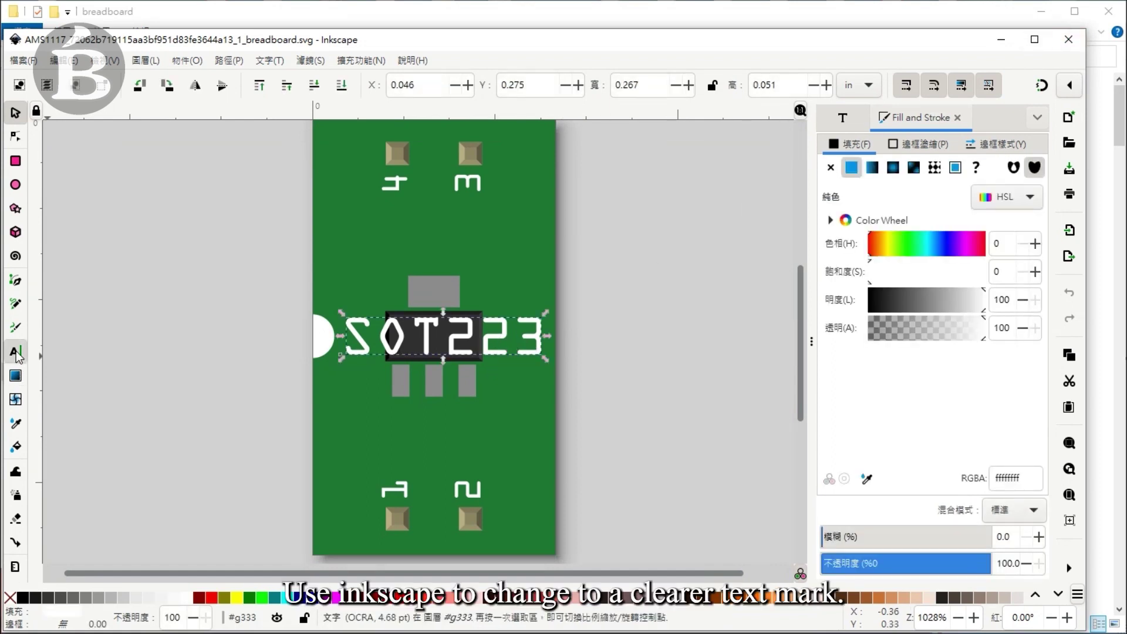
click(362, 419)
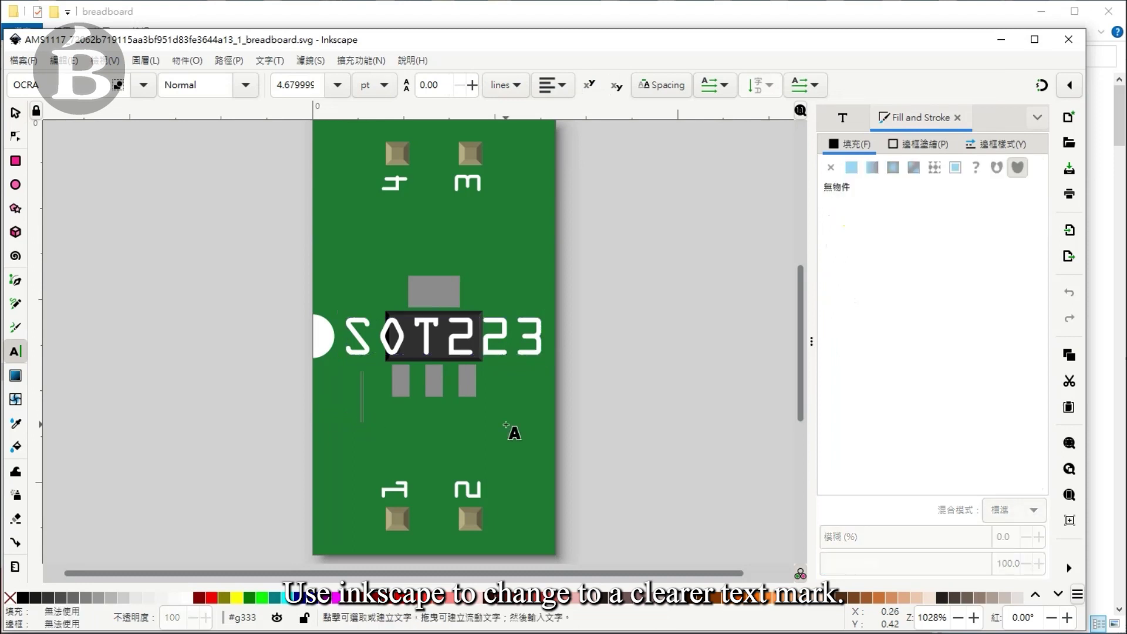
text(A)
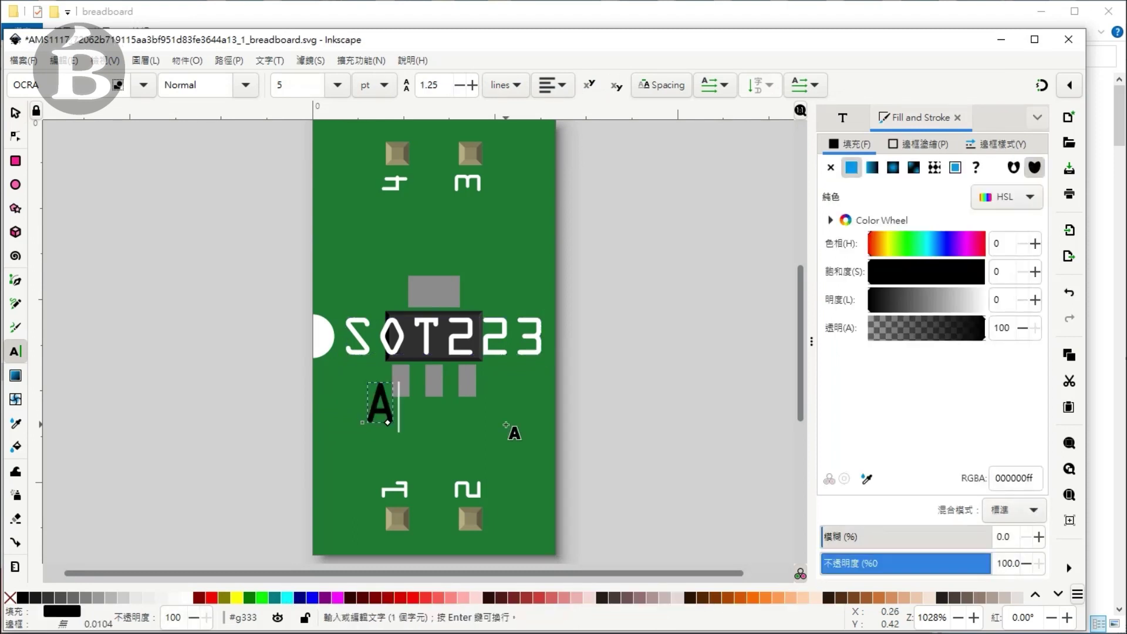
text(MS1117)
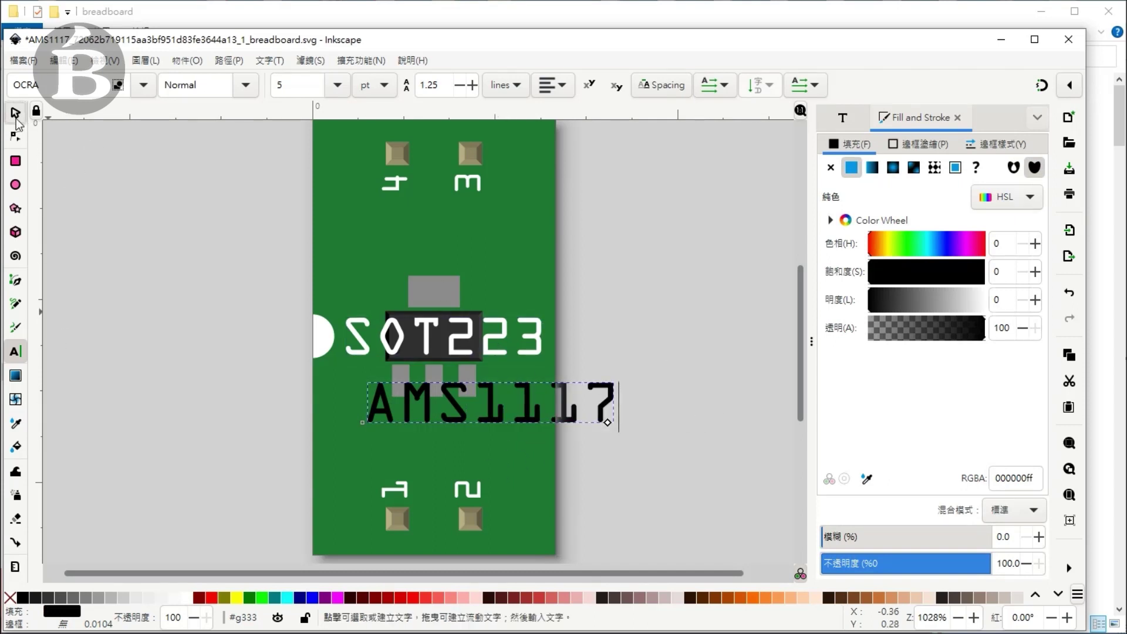
Set the AMS1117 text's font size to 4 and move it directly above the SOT223 marking.
click(15, 111)
drag(482, 410, 432, 274)
click(842, 118)
double_click(997, 477)
text(4)
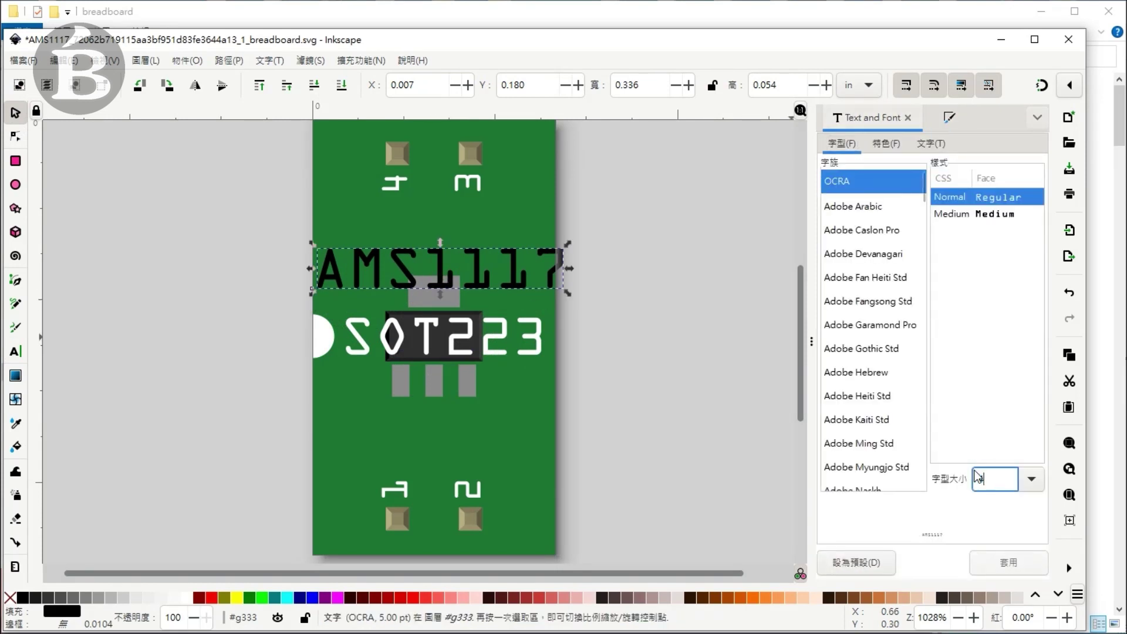
click(987, 563)
drag(476, 279, 508, 284)
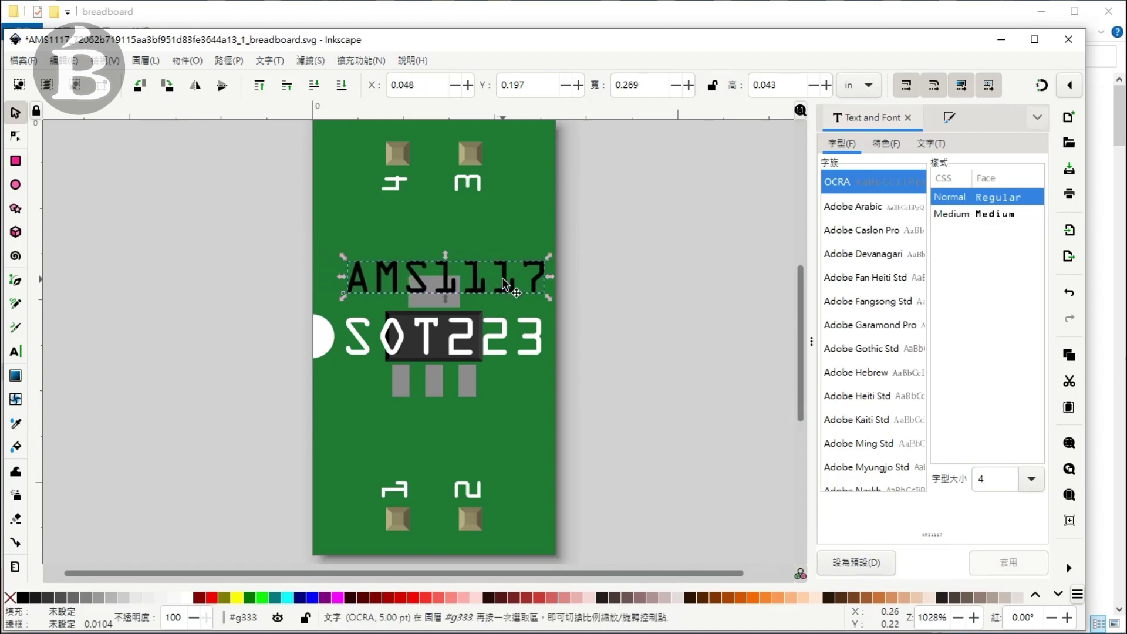
Fill the AMS1117 text with light grey, nudge it into line above SOT223, and save the breadboard SVG.
click(134, 597)
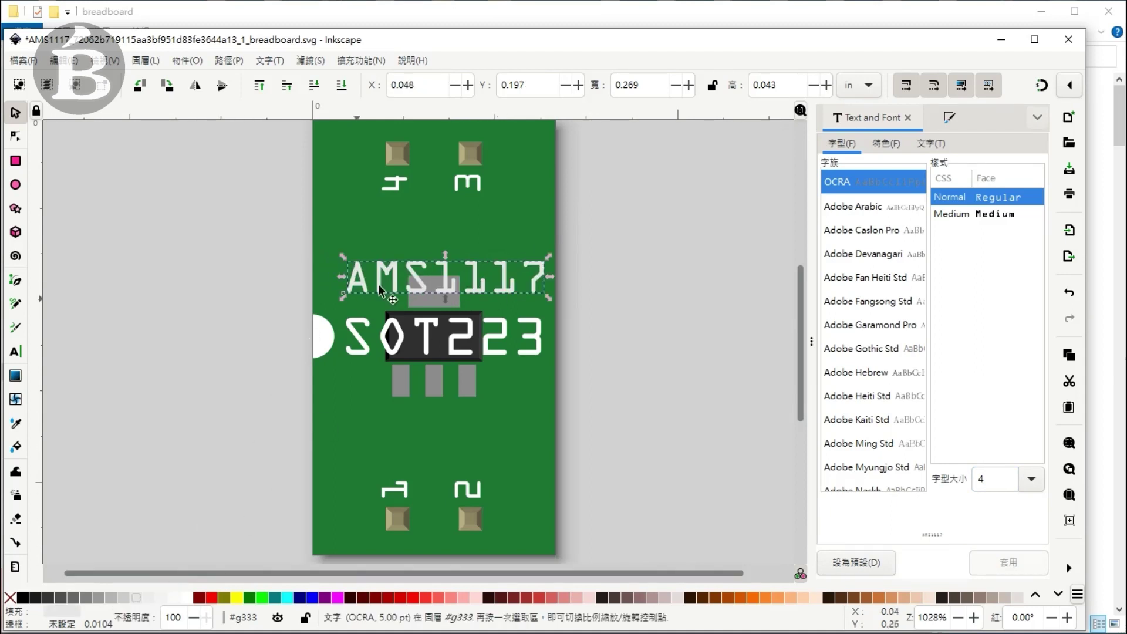
drag(458, 282, 456, 281)
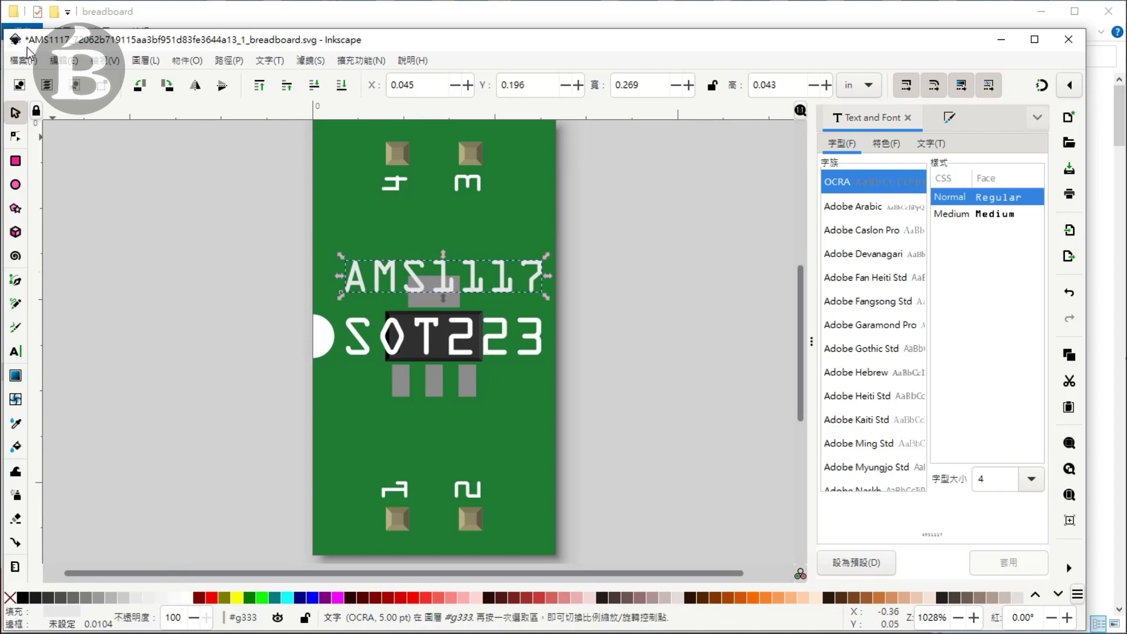
click(24, 60)
click(41, 173)
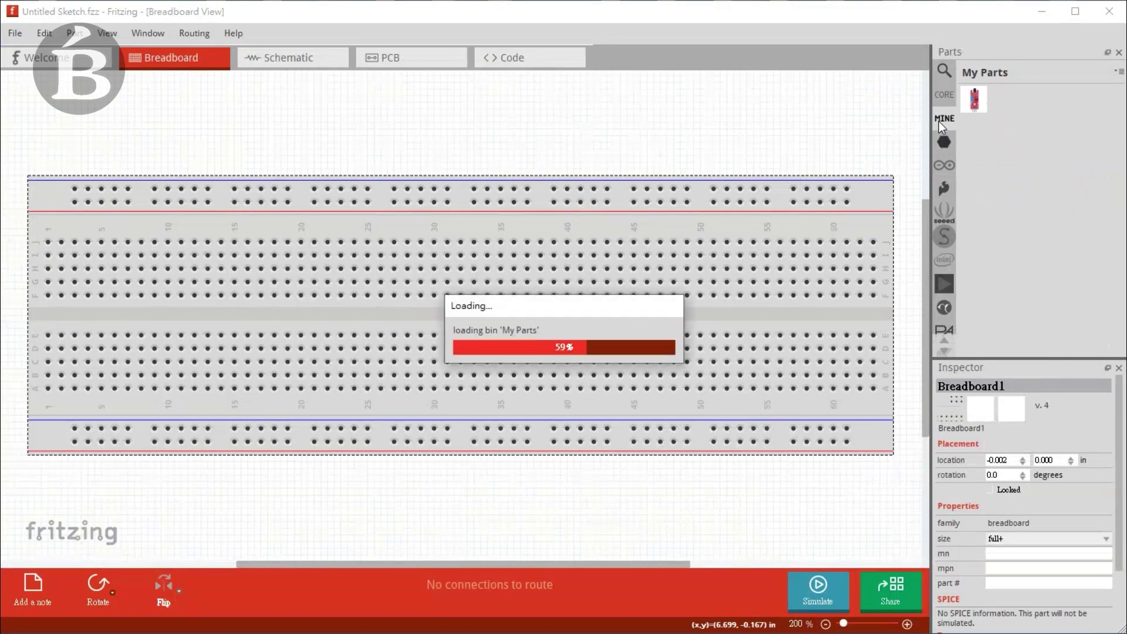
Switch to Fritzing, place the AMS1117 custom part across the breadboard's centre gap near column 30, and check its schematic and PCB views.
drag(1066, 251, 443, 308)
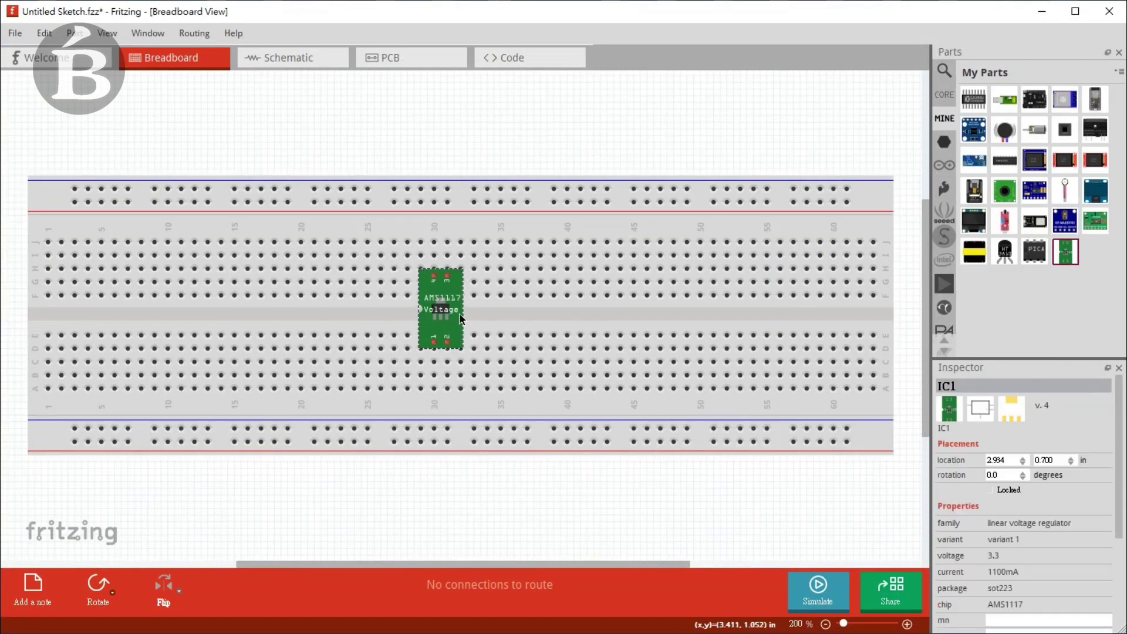
scroll(406, 297, up, 1)
ctrl+scroll(416, 363, up, 2)
ctrl+scroll(418, 360, up, 5)
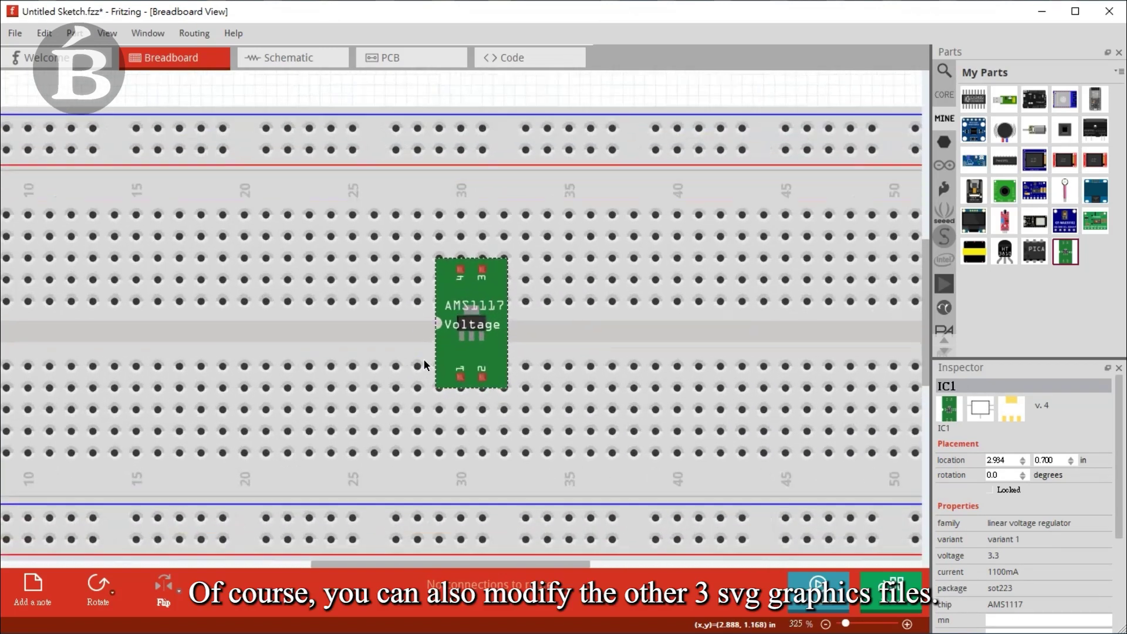
click(307, 66)
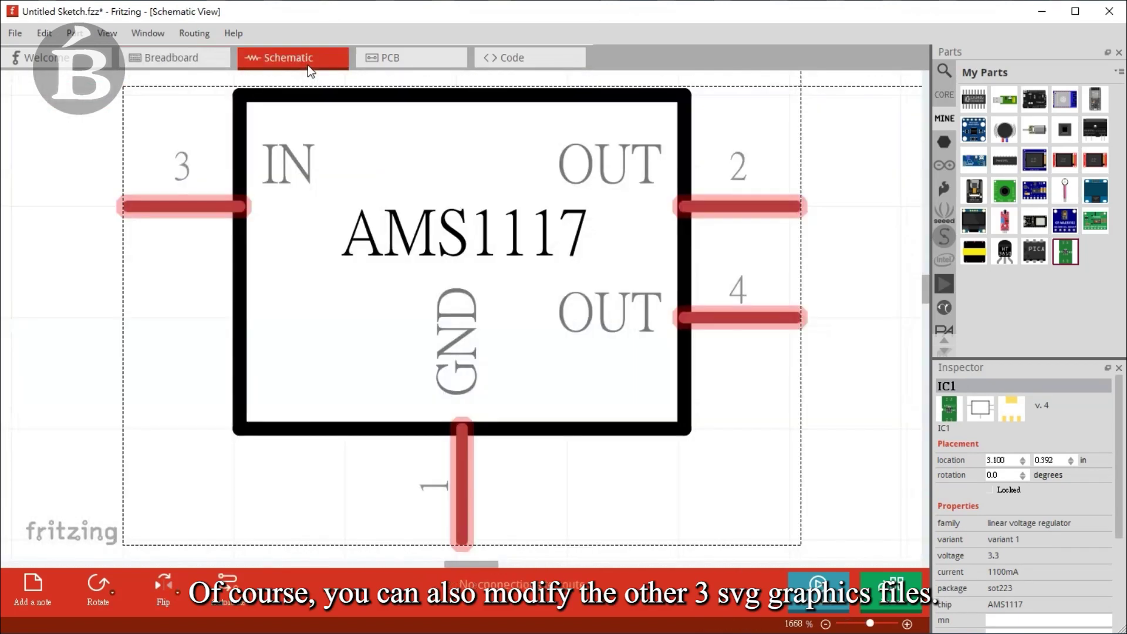
click(399, 62)
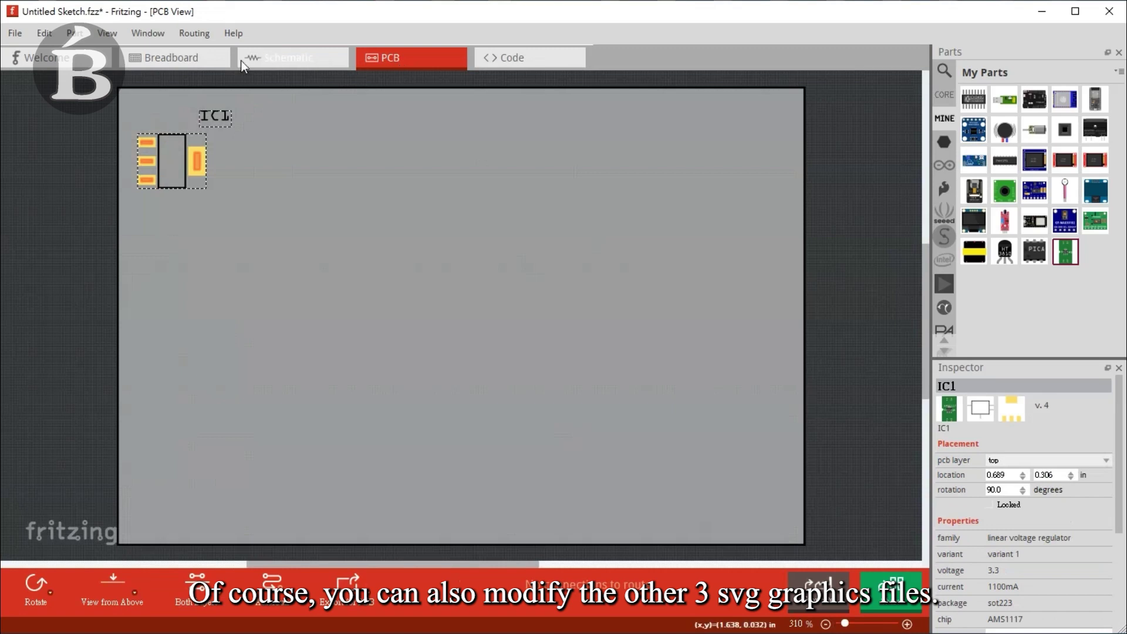
click(172, 62)
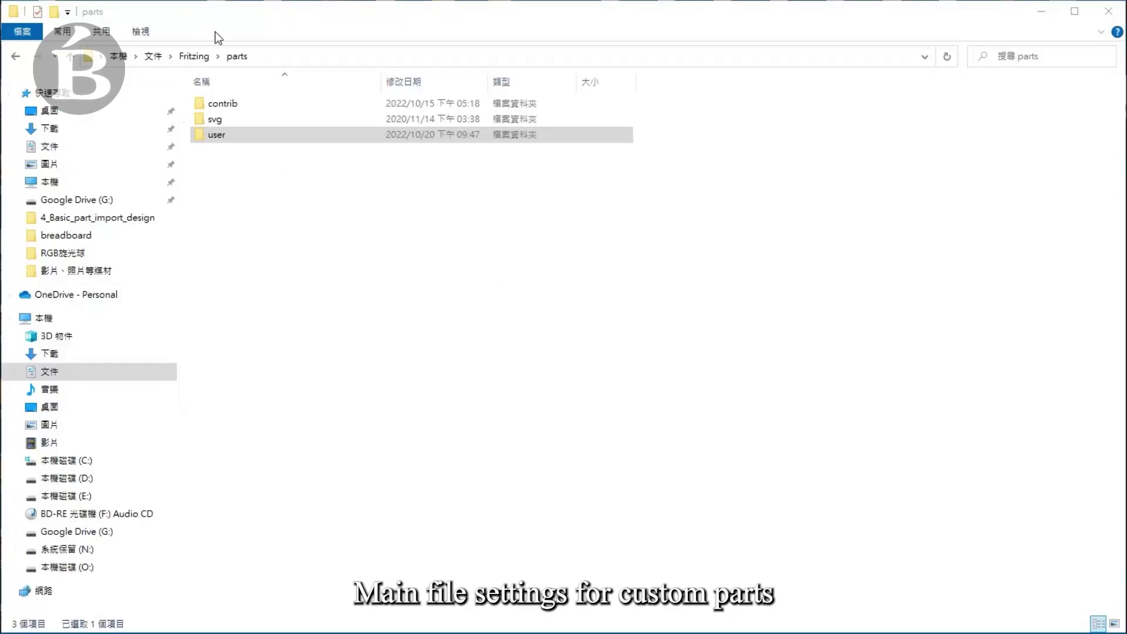
Switch to File Explorer and open the AMS1117 .fzp part file from Fritzing\parts\user in Notepad++.
click(237, 134)
double_click(217, 138)
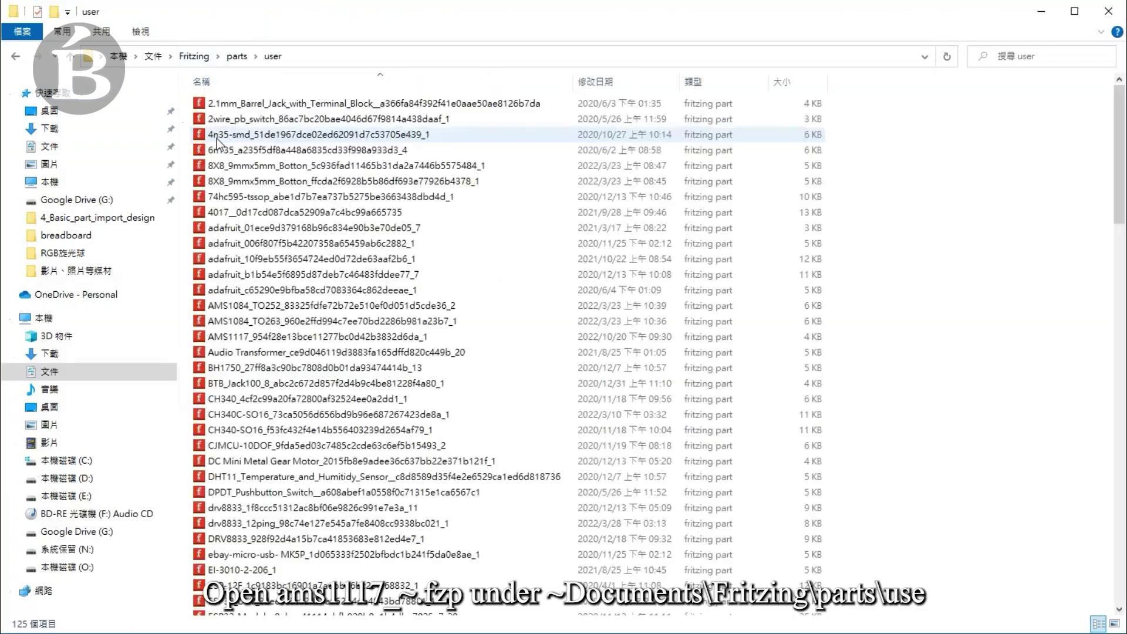
click(305, 54)
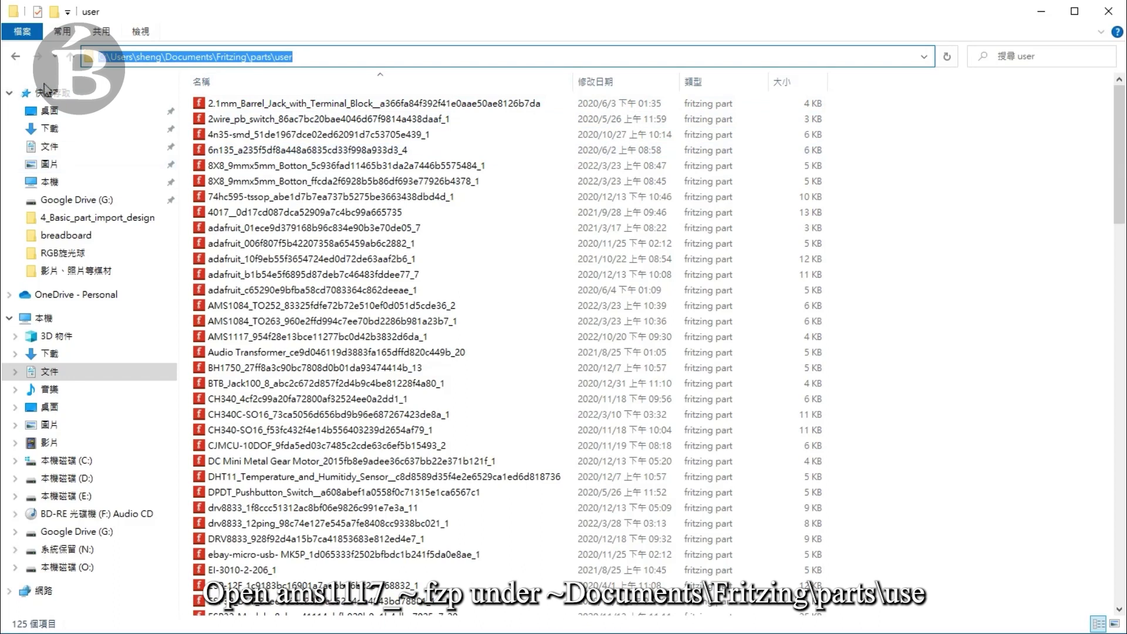
click(282, 338)
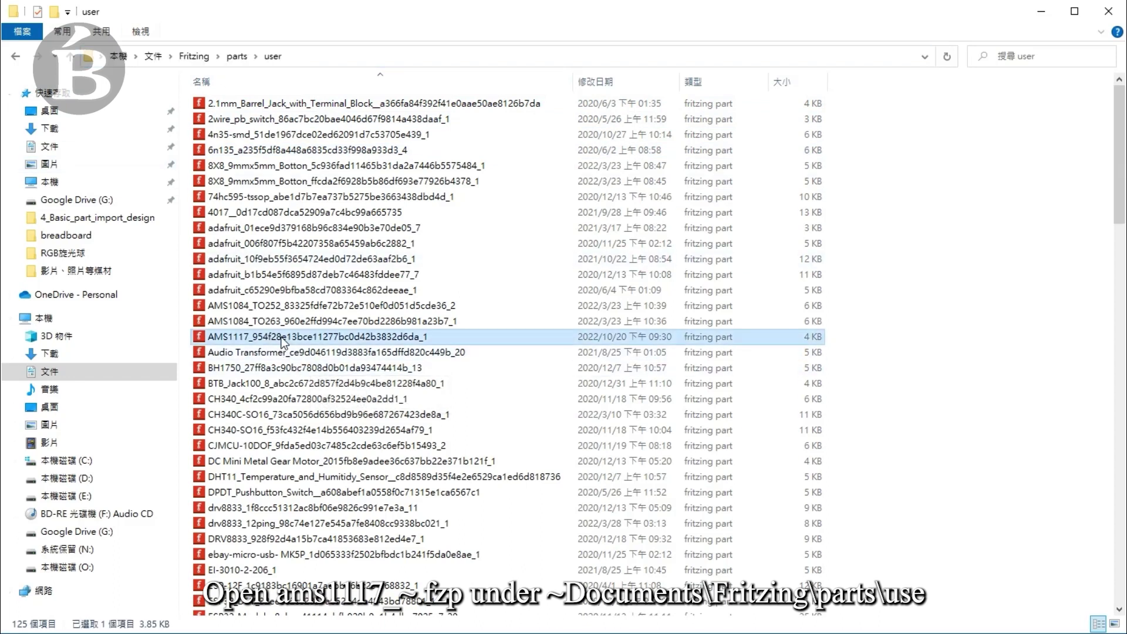
right_click(282, 340)
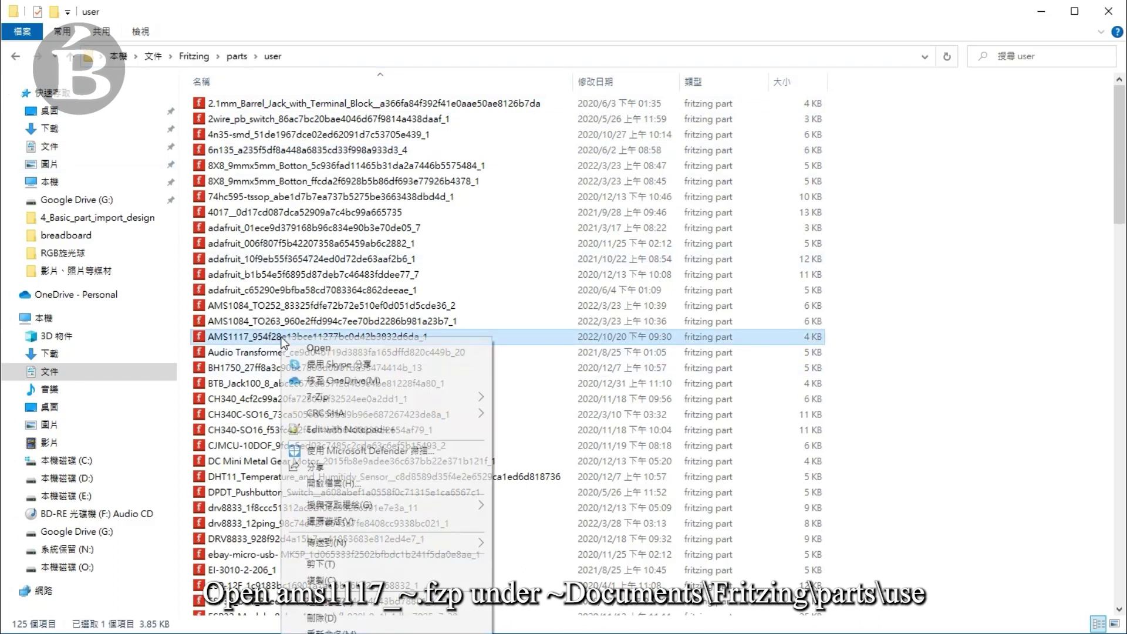
click(337, 431)
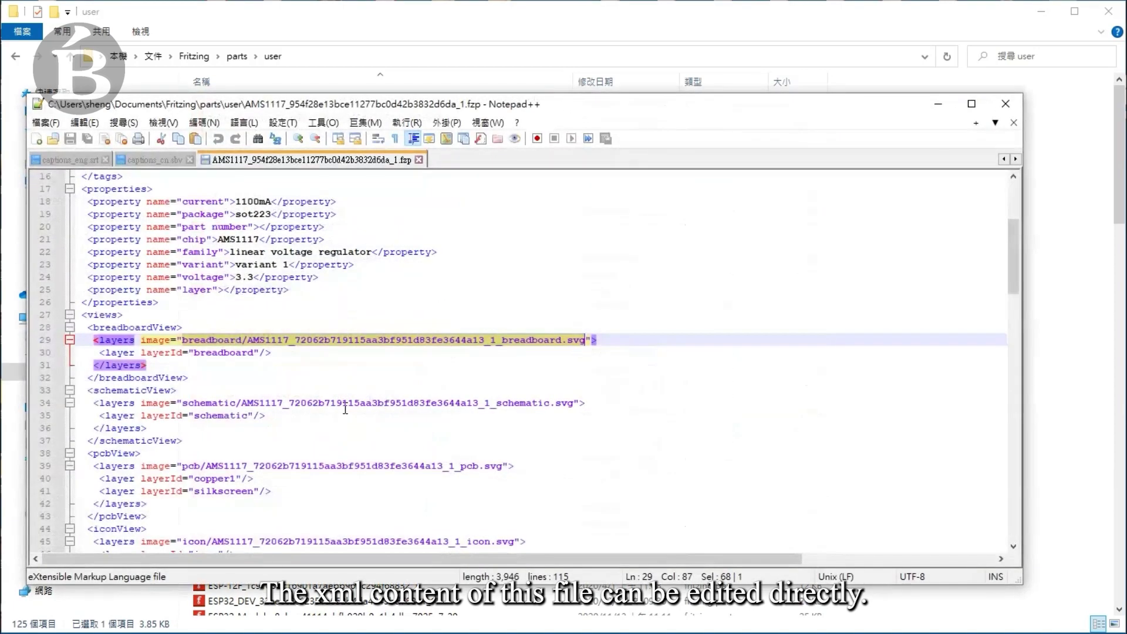
Enlarge the editor window and examine the part's XML from the properties and views through the connectors and buses.
drag(487, 107, 494, 27)
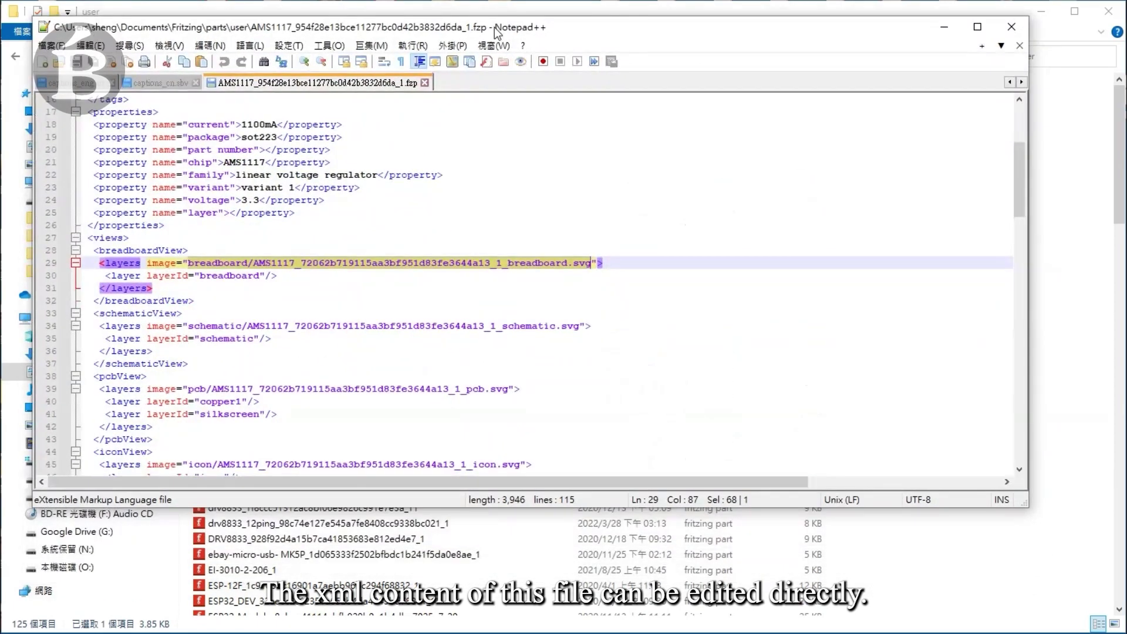
drag(1026, 505, 1052, 580)
click(254, 200)
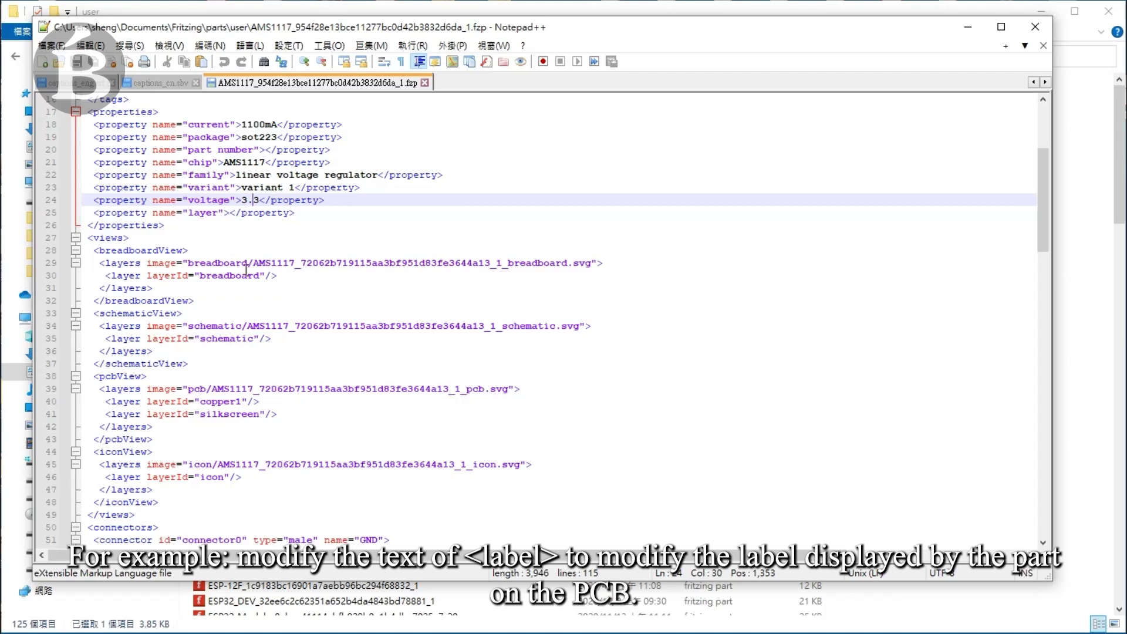
scroll(249, 255, down, 1)
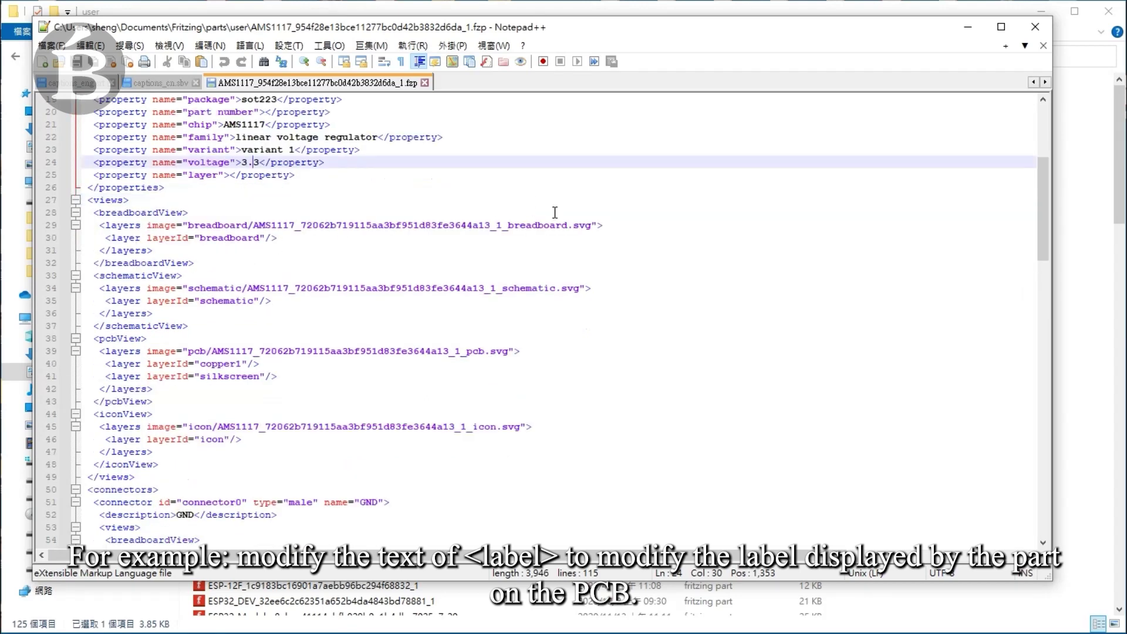
scroll(196, 322, down, 1)
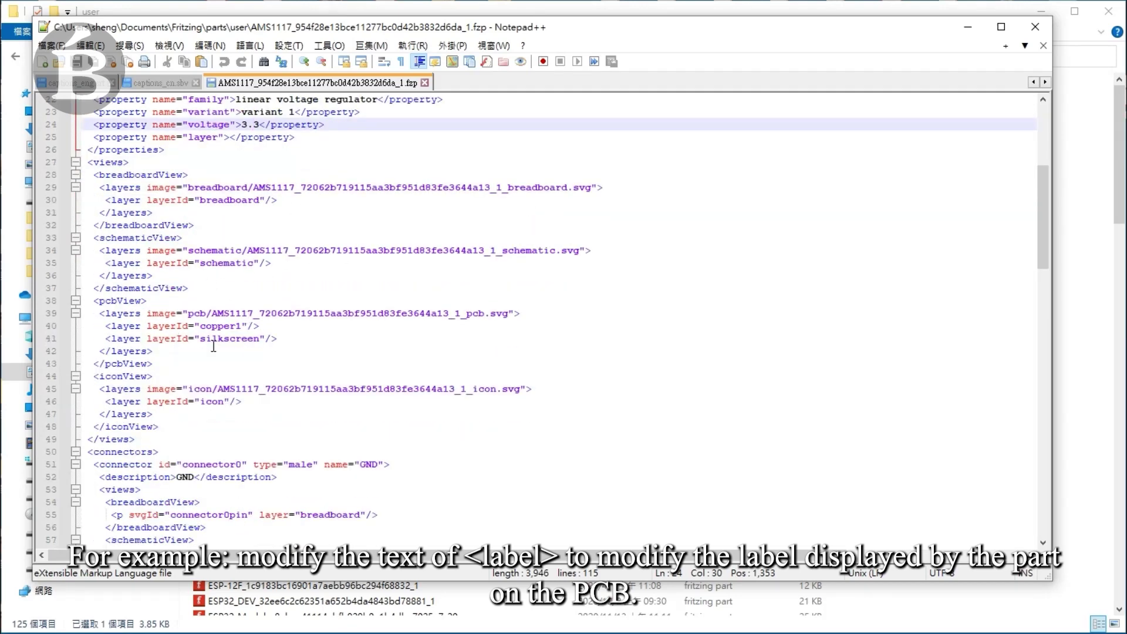
scroll(213, 347, down, 4)
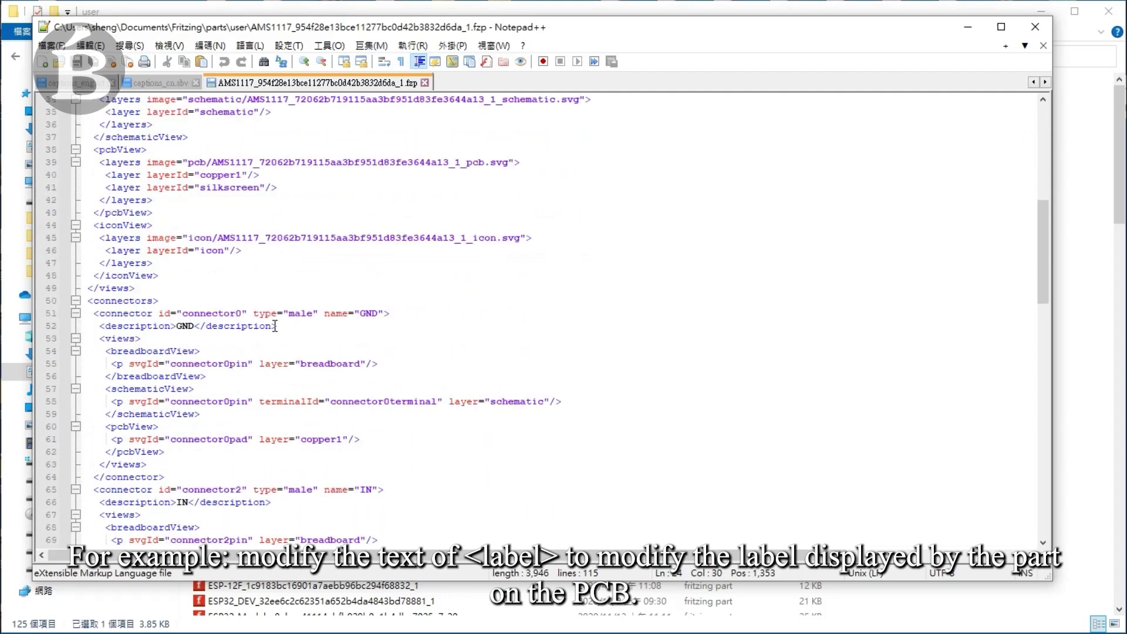
scroll(216, 365, down, 2)
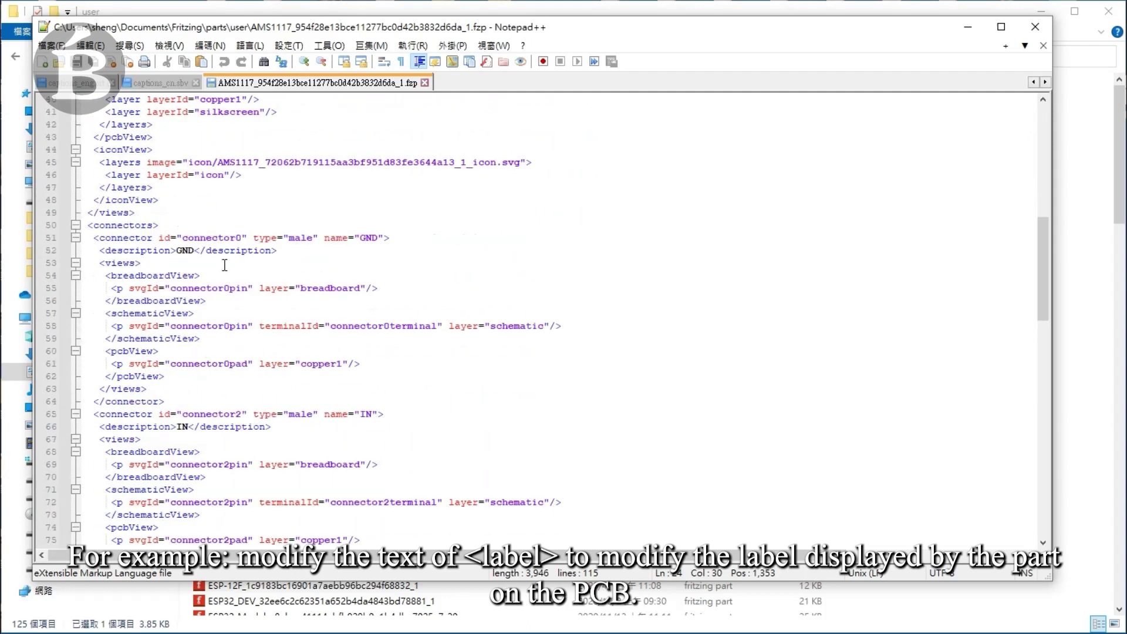
scroll(235, 328, down, 4)
scroll(185, 444, down, 9)
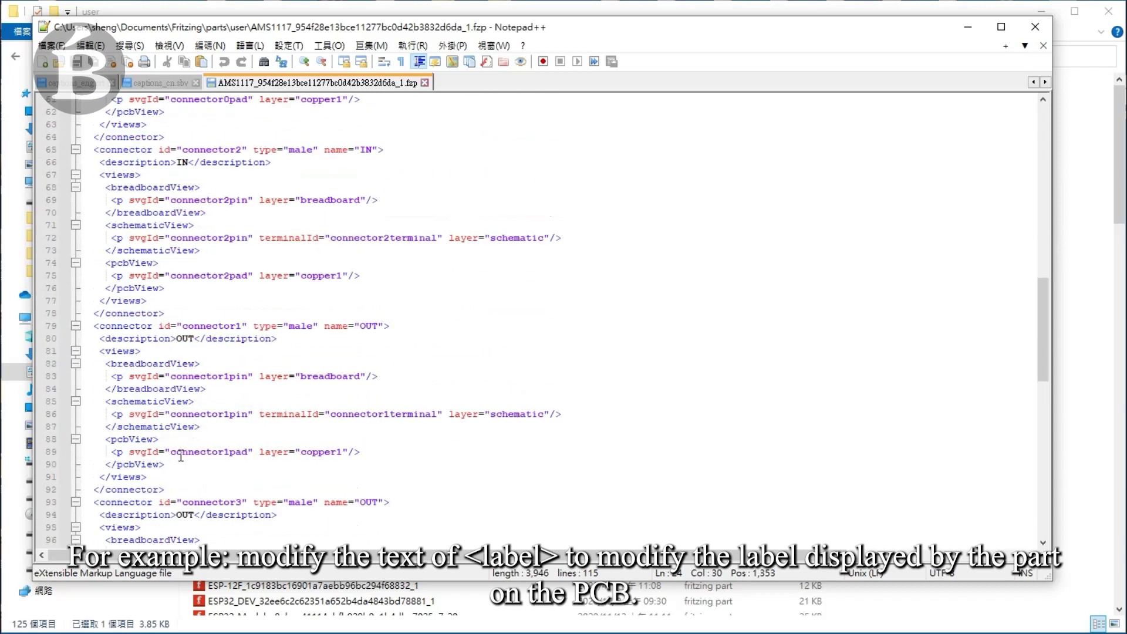
scroll(164, 446, down, 3)
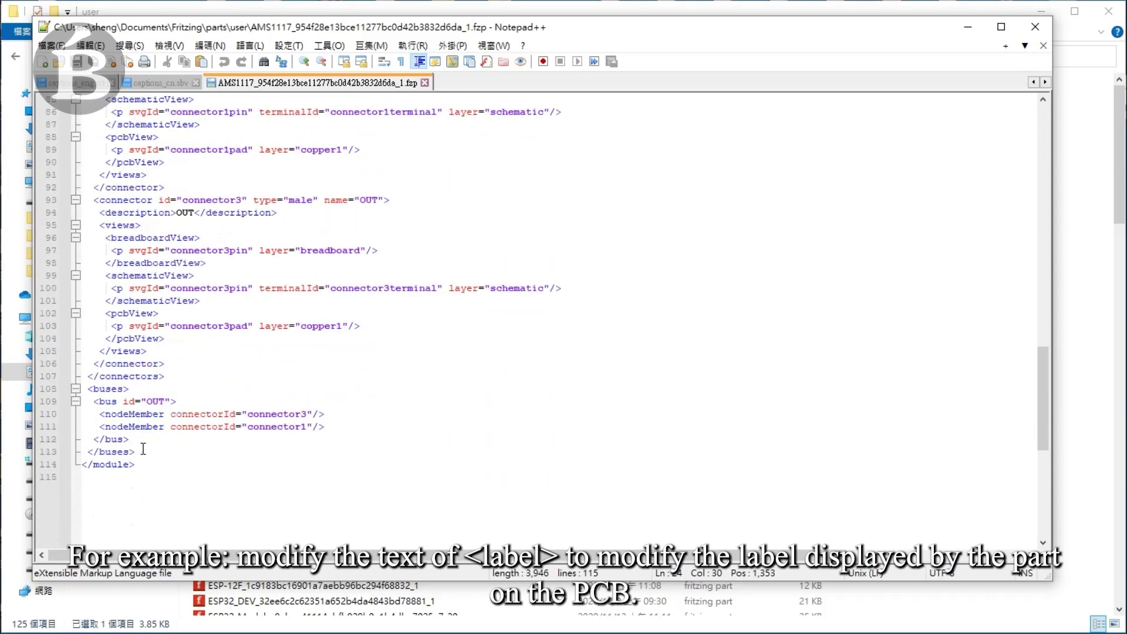
drag(141, 415, 82, 351)
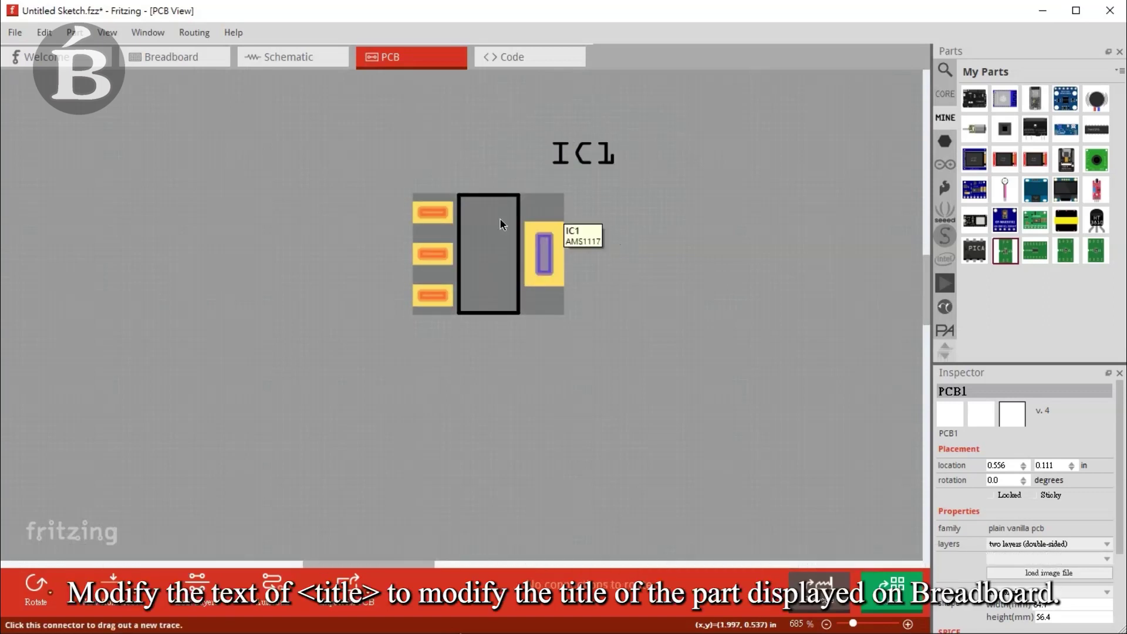
Switch to Fritzing and inspect the internally connected OUT pins of the AMS1117 in the breadboard and PCB views.
click(189, 57)
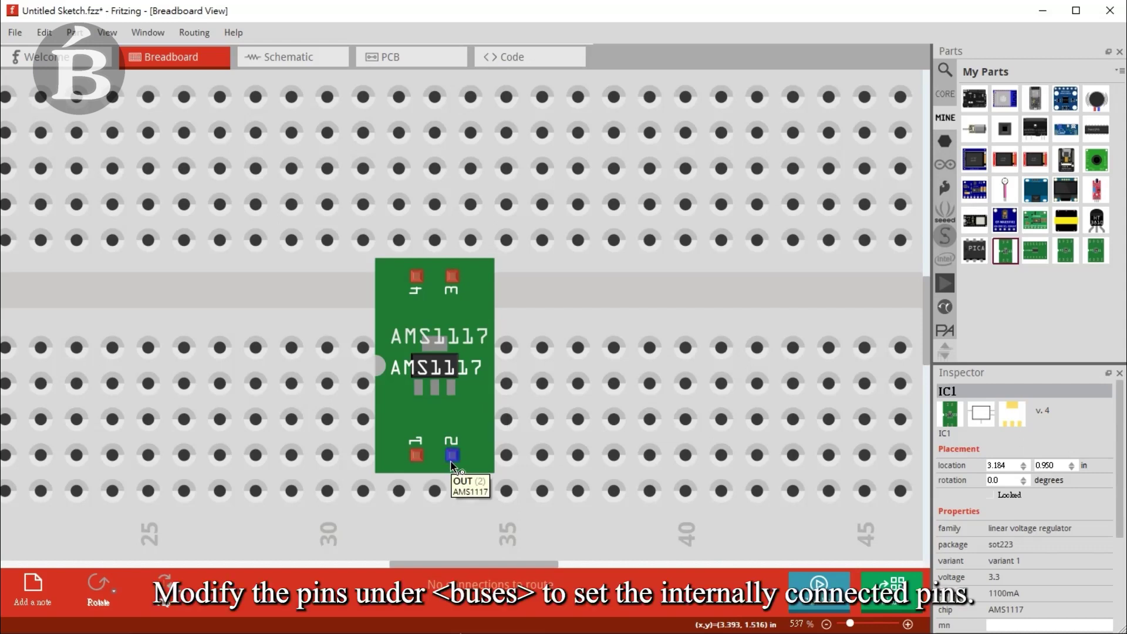
click(417, 277)
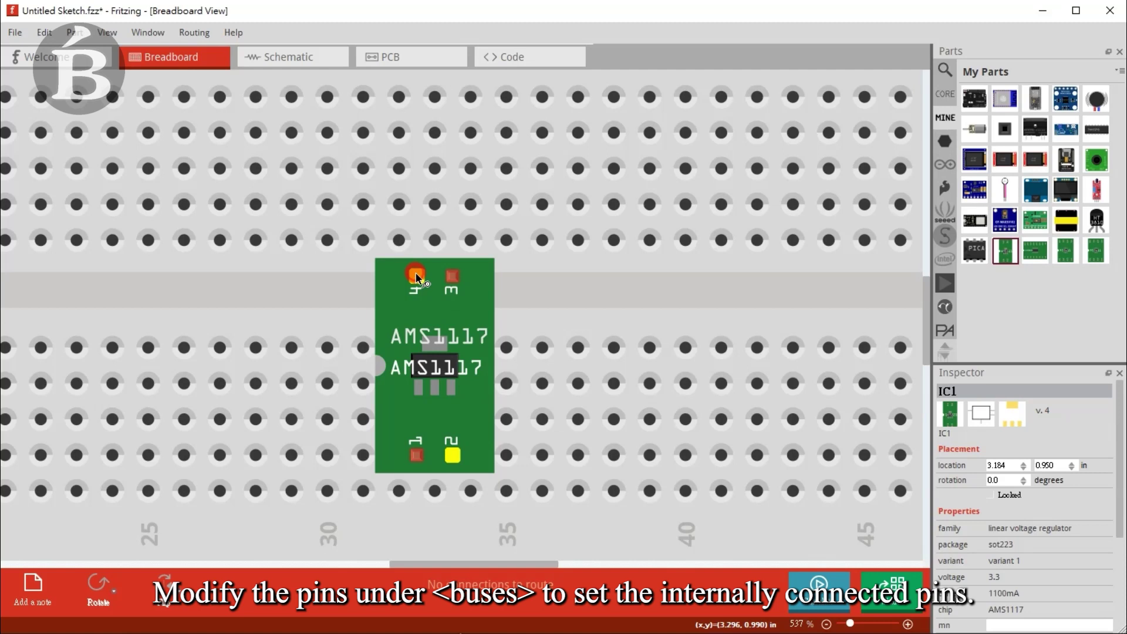
click(425, 59)
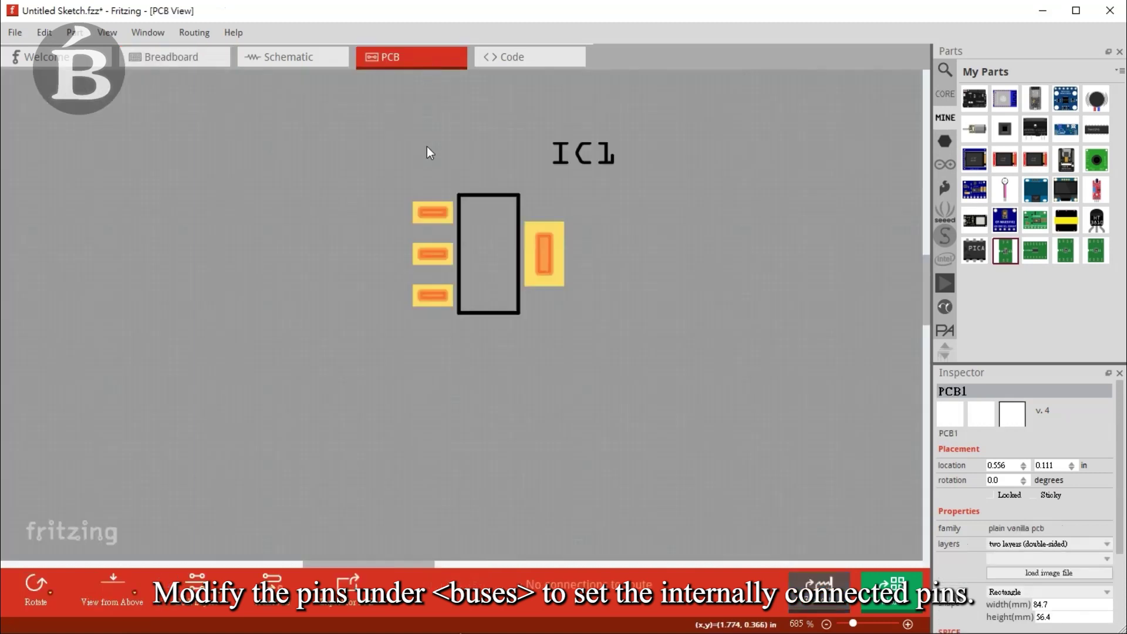
click(532, 259)
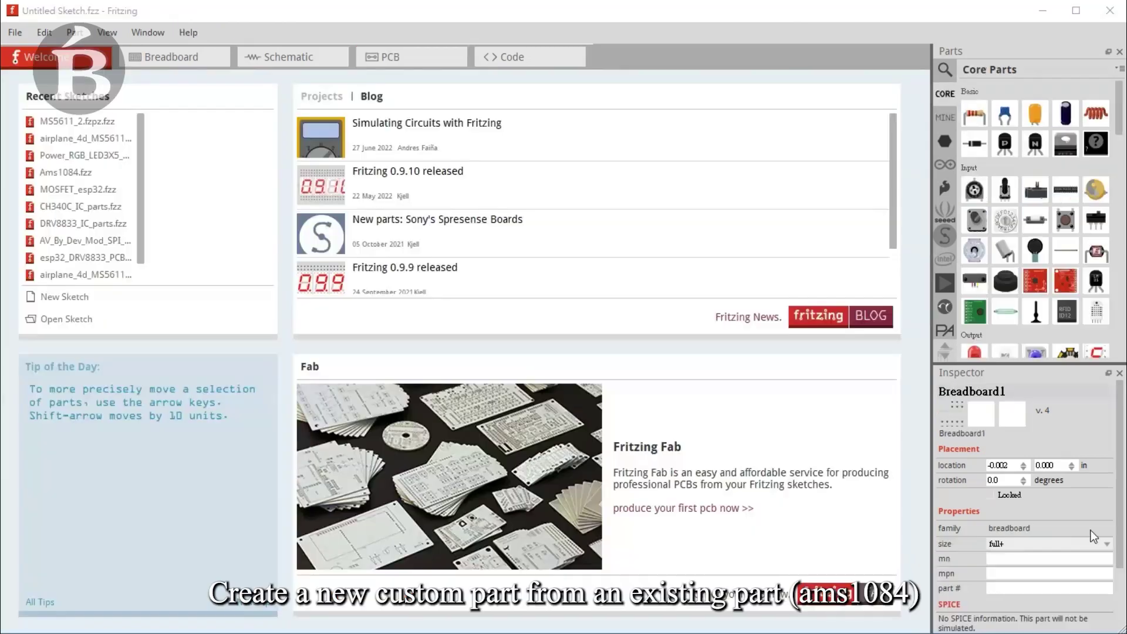
Search the parts library for ams1117 from the breadboard view and open that part in the new parts editor.
click(189, 59)
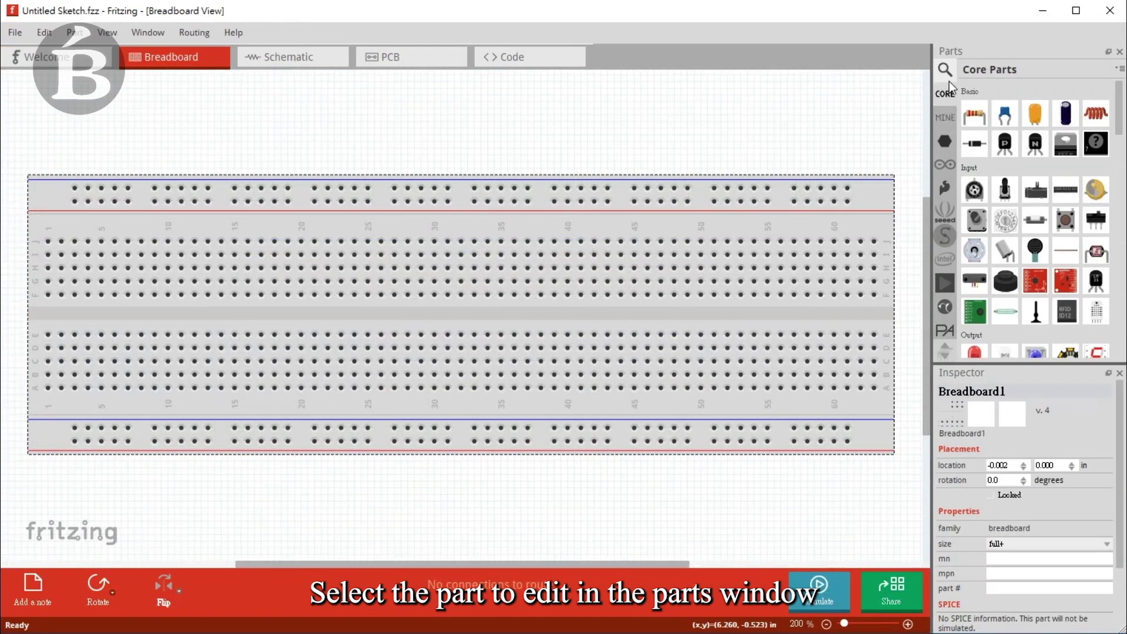
click(945, 118)
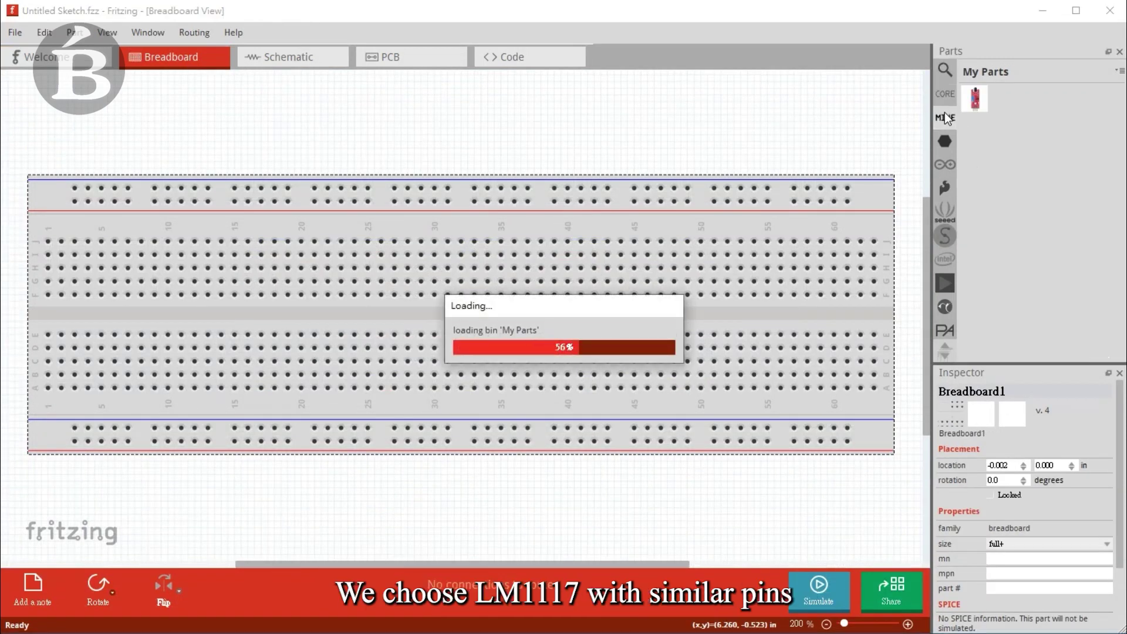
click(1005, 251)
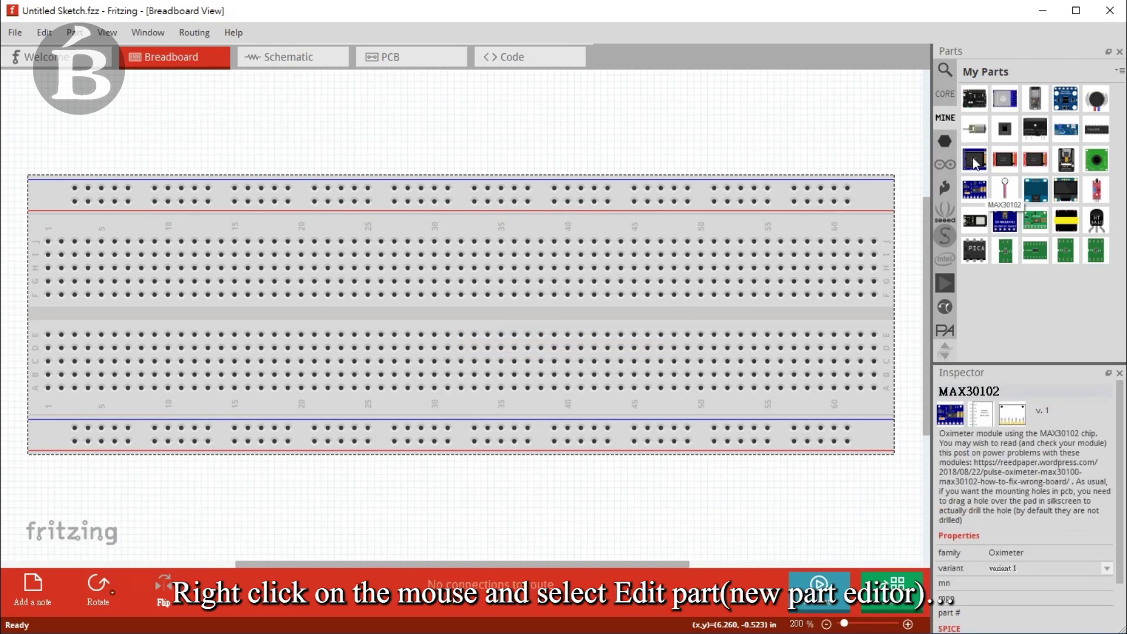
click(952, 72)
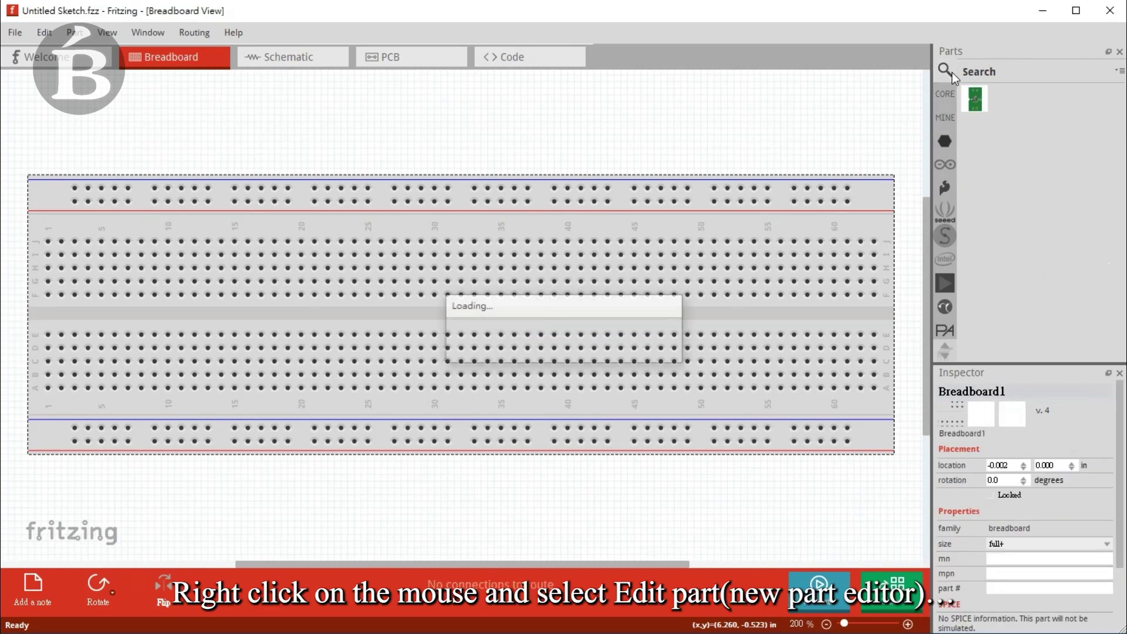
right_click(978, 97)
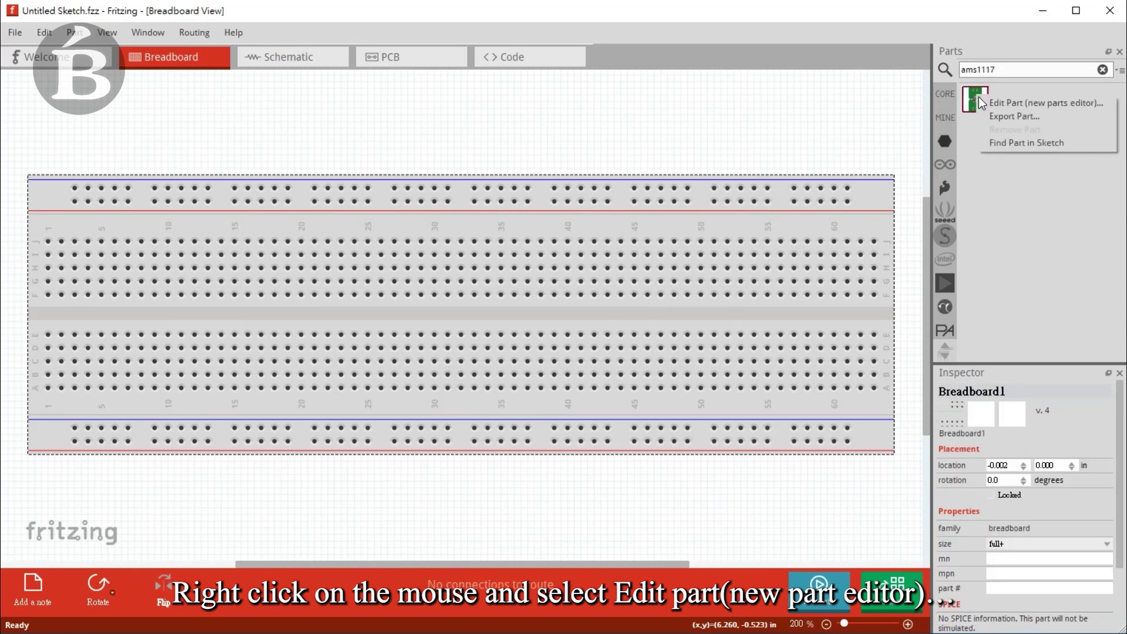
click(1012, 104)
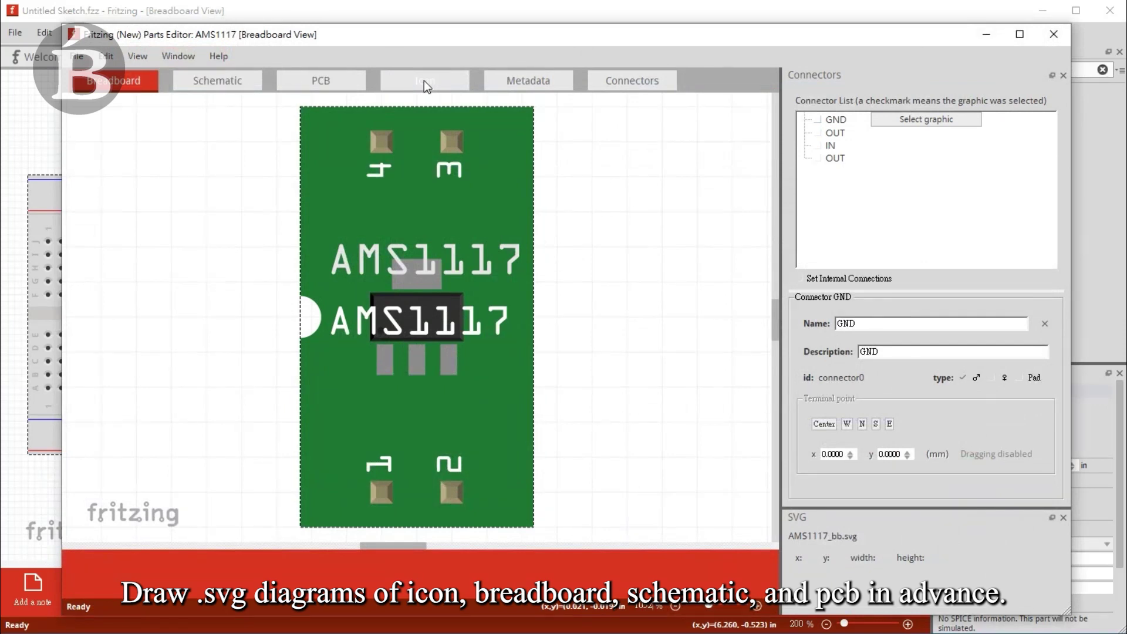
Load AMS1084_TO252_breadboard from the AMS1084 folder as the part's breadboard image.
click(82, 56)
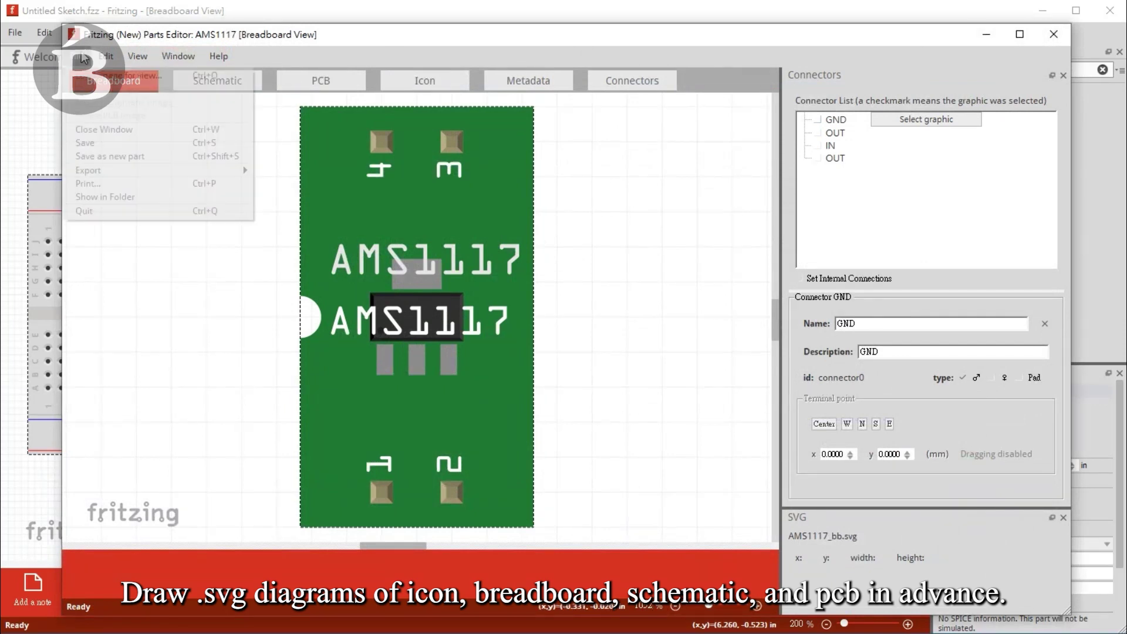
click(88, 75)
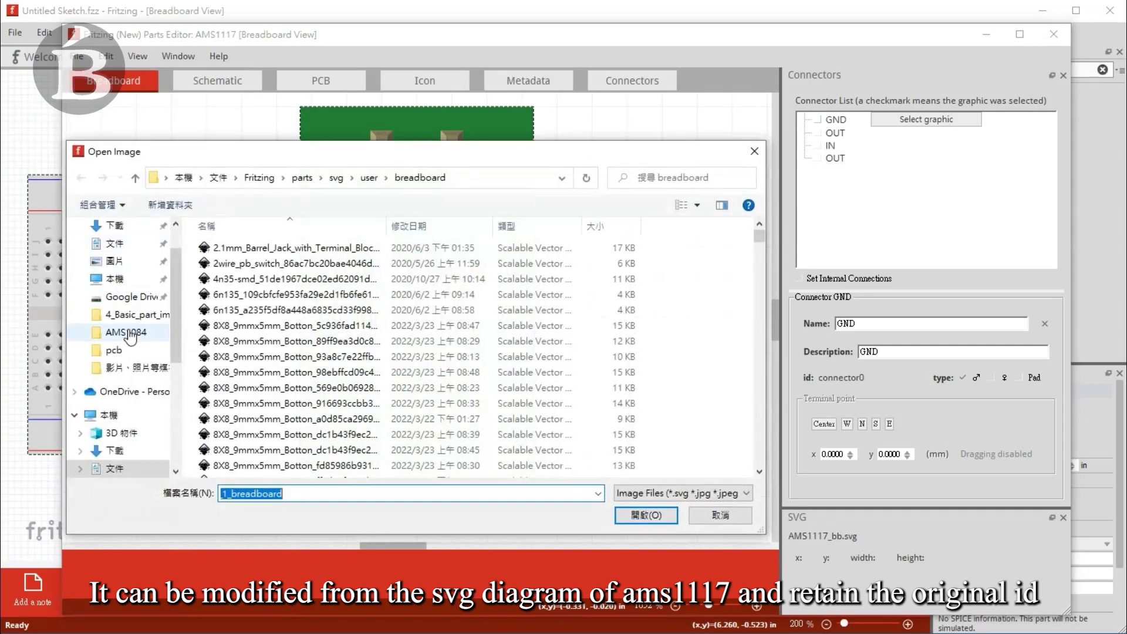
click(129, 335)
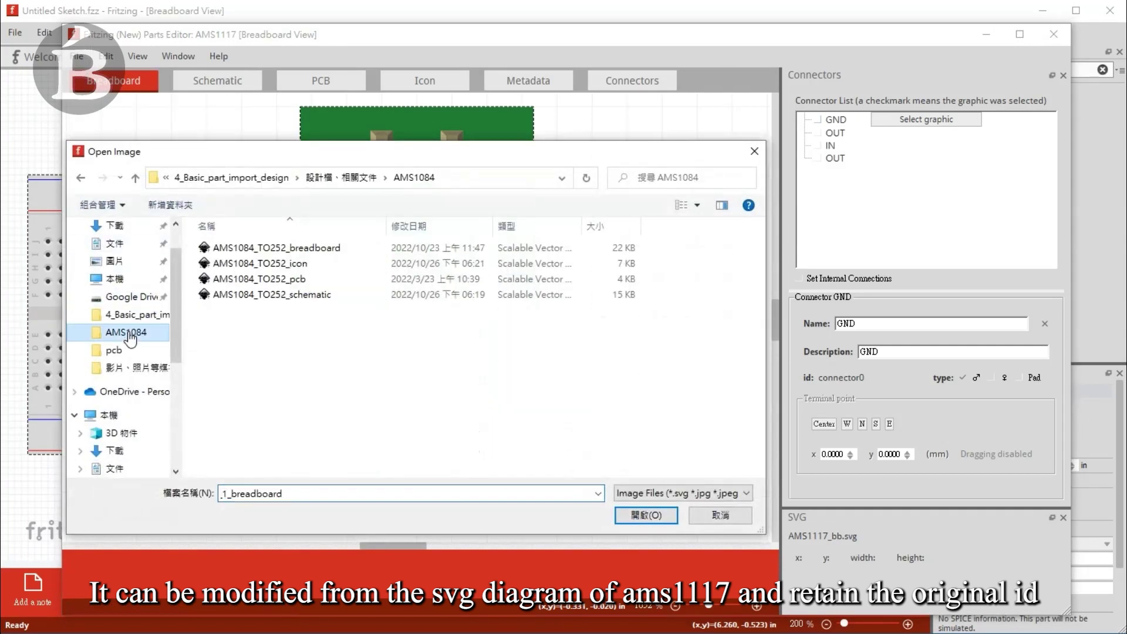
double_click(277, 252)
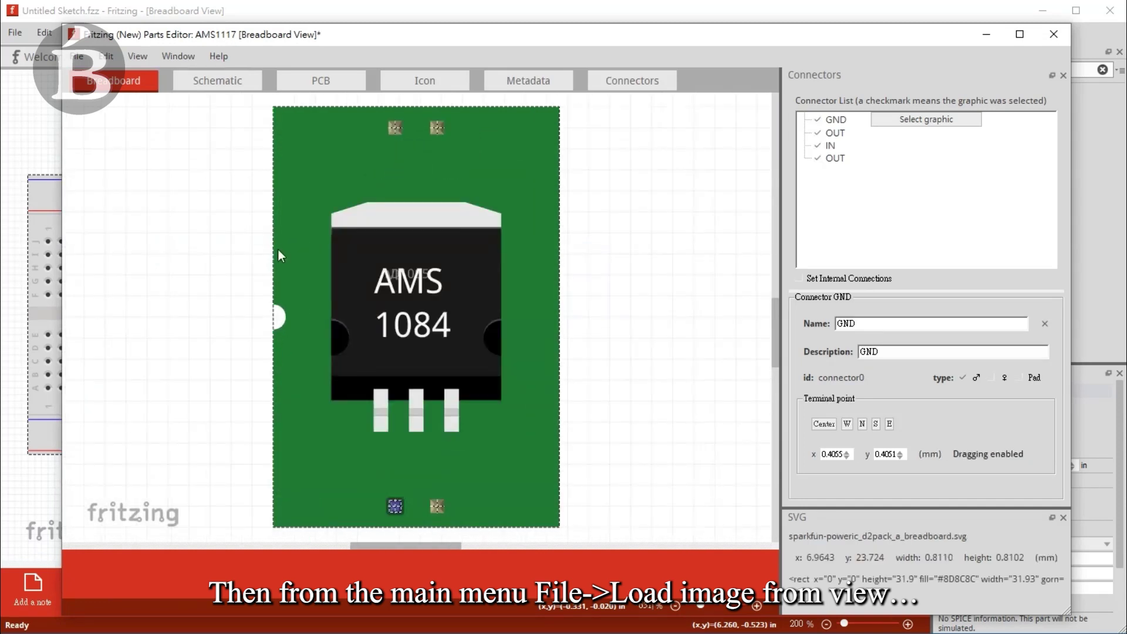
Load AMS1084_TO252_schematic from the AMS1084 folder as the part's schematic image.
click(225, 79)
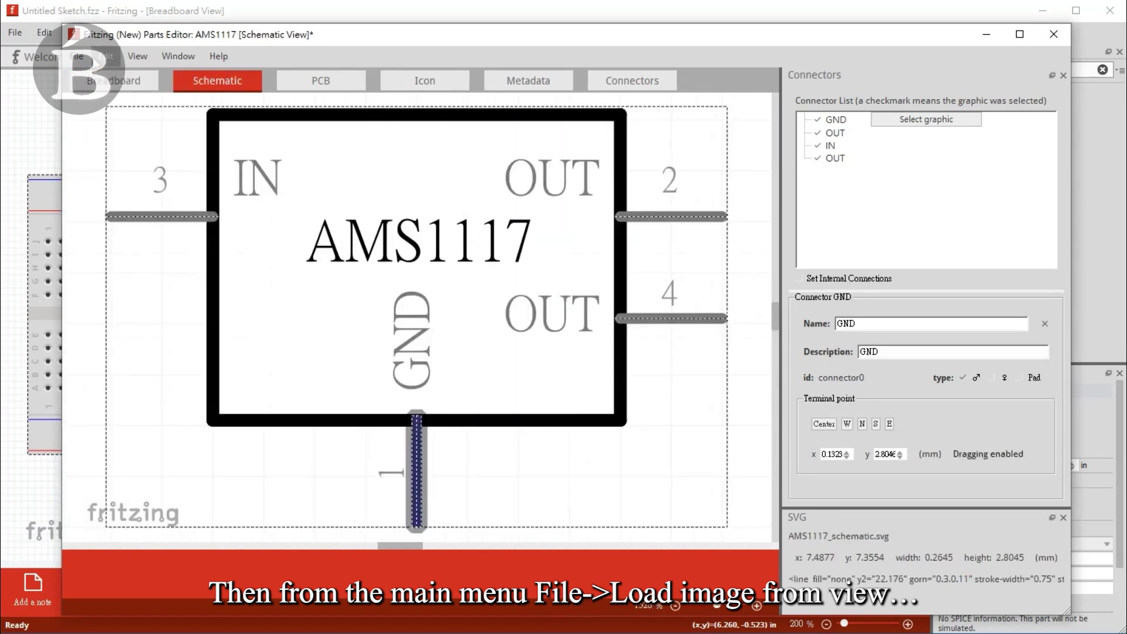
click(79, 57)
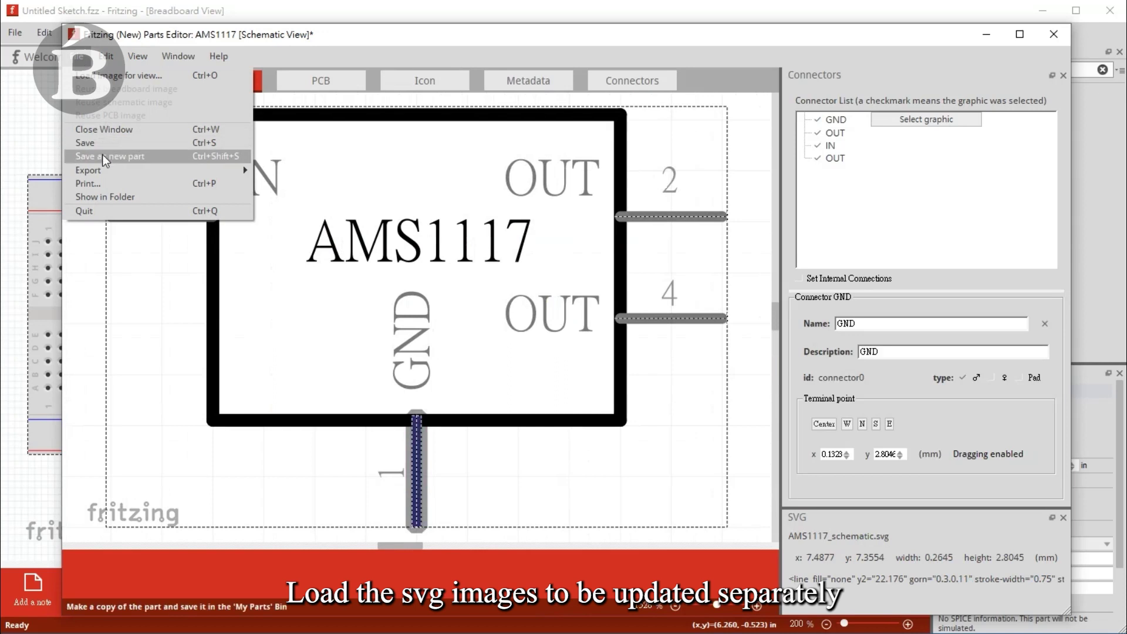
click(111, 76)
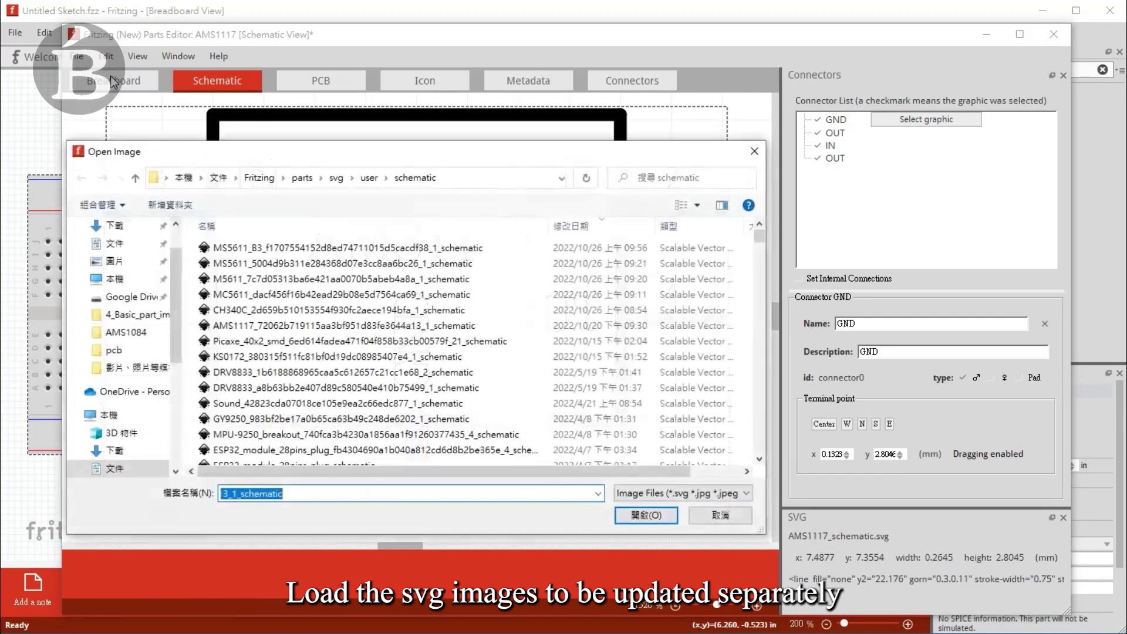
click(127, 332)
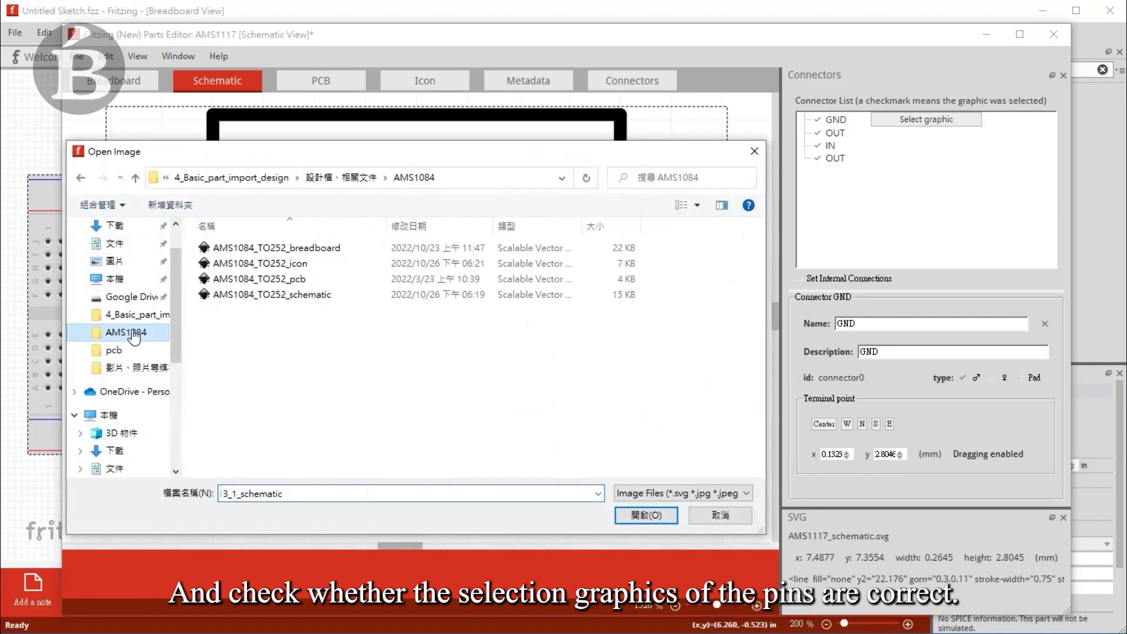
double_click(322, 295)
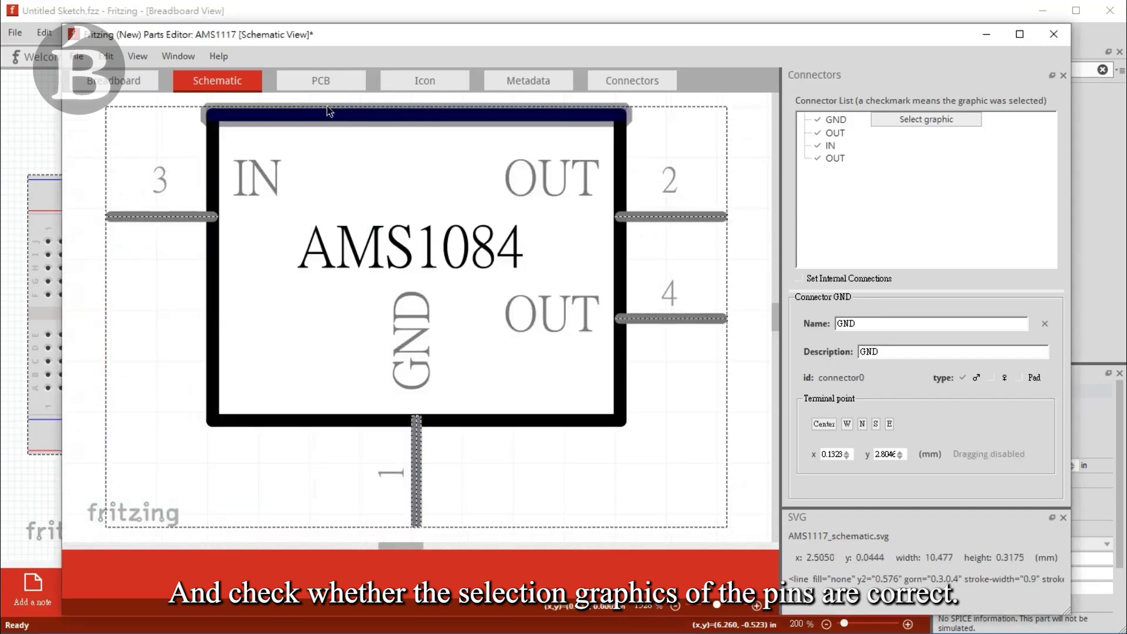
Load AMS1084_TO252_pcb from the AMS1084 folder as the part's PCB image.
click(332, 81)
click(88, 57)
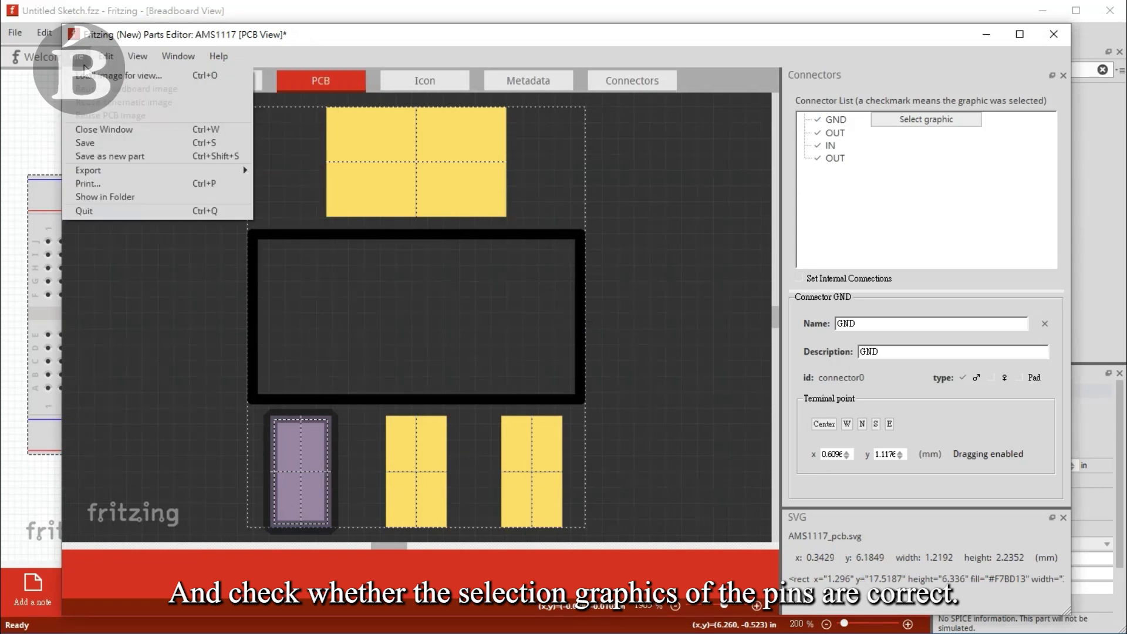
click(79, 77)
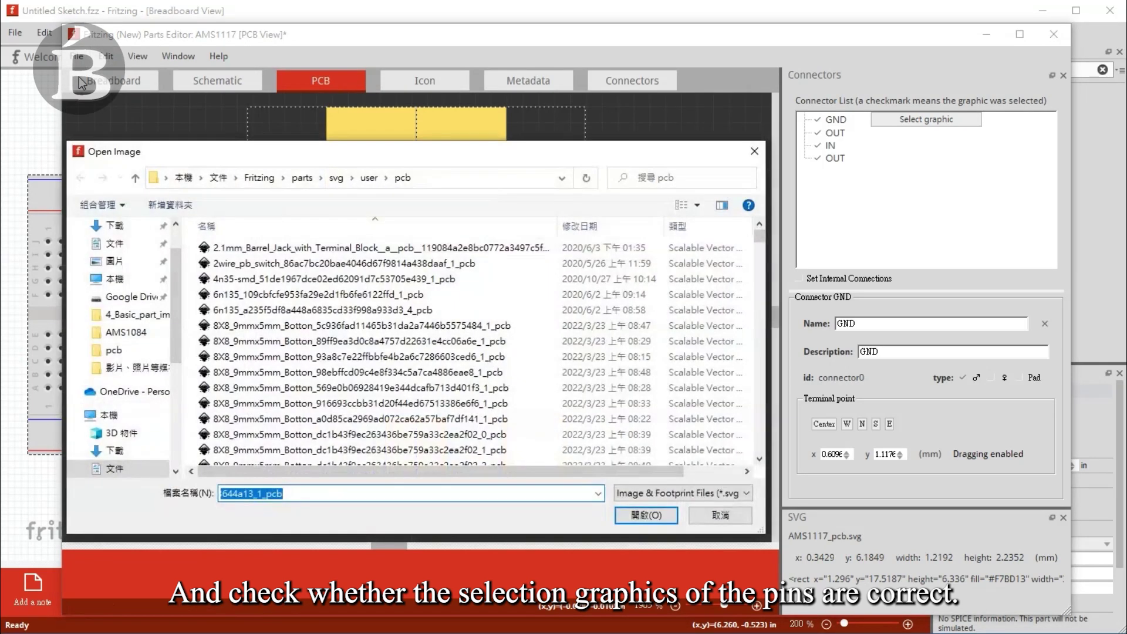
click(125, 333)
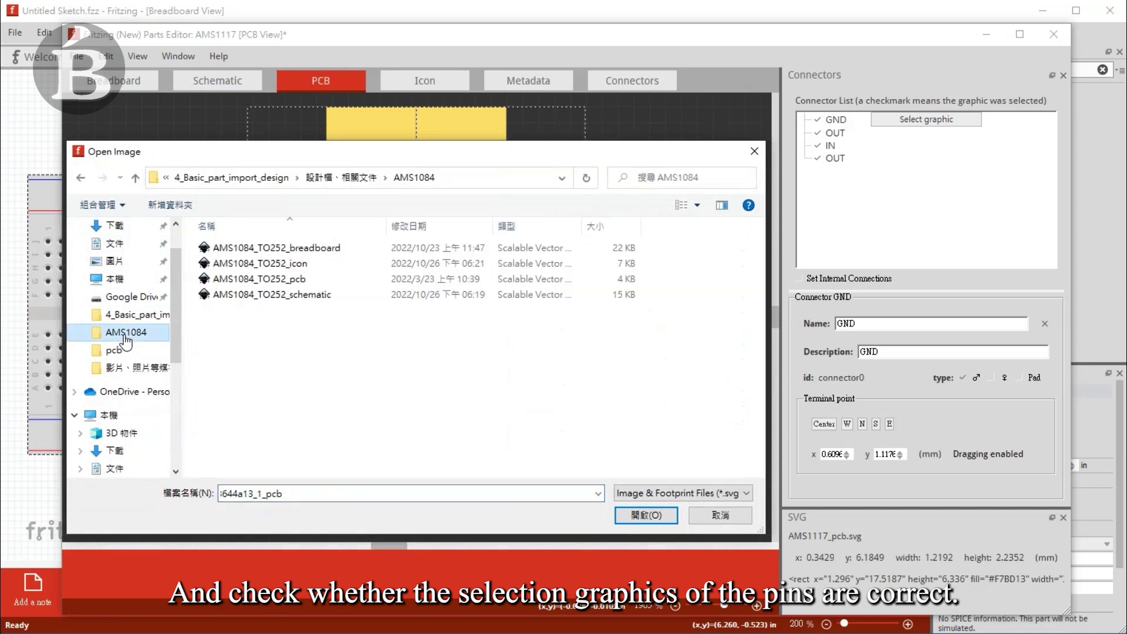
double_click(286, 280)
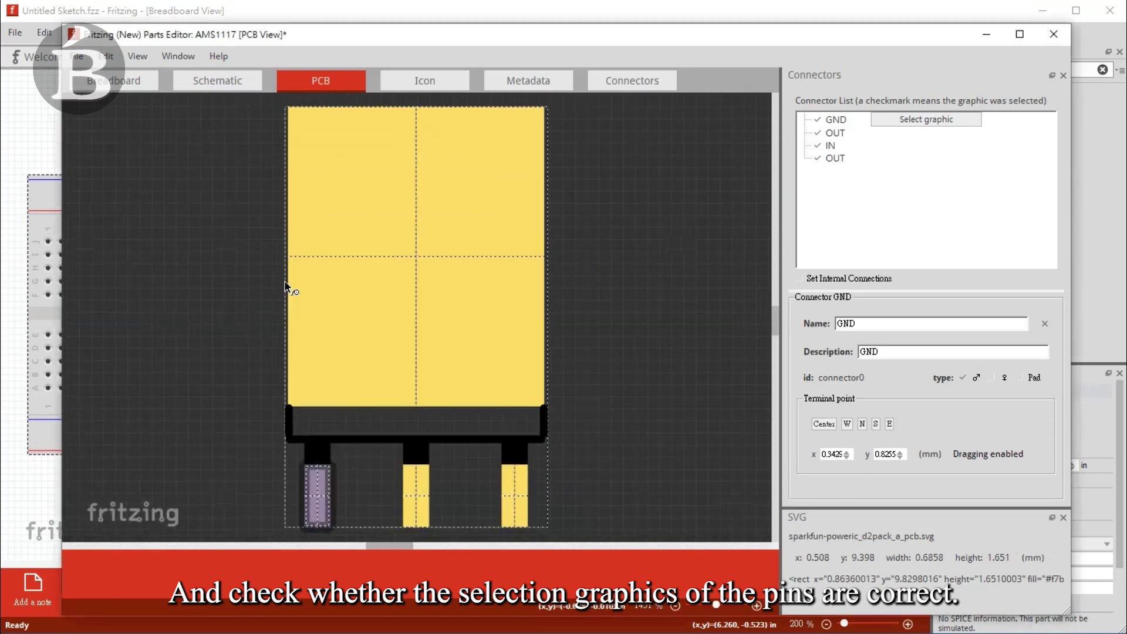
click(287, 287)
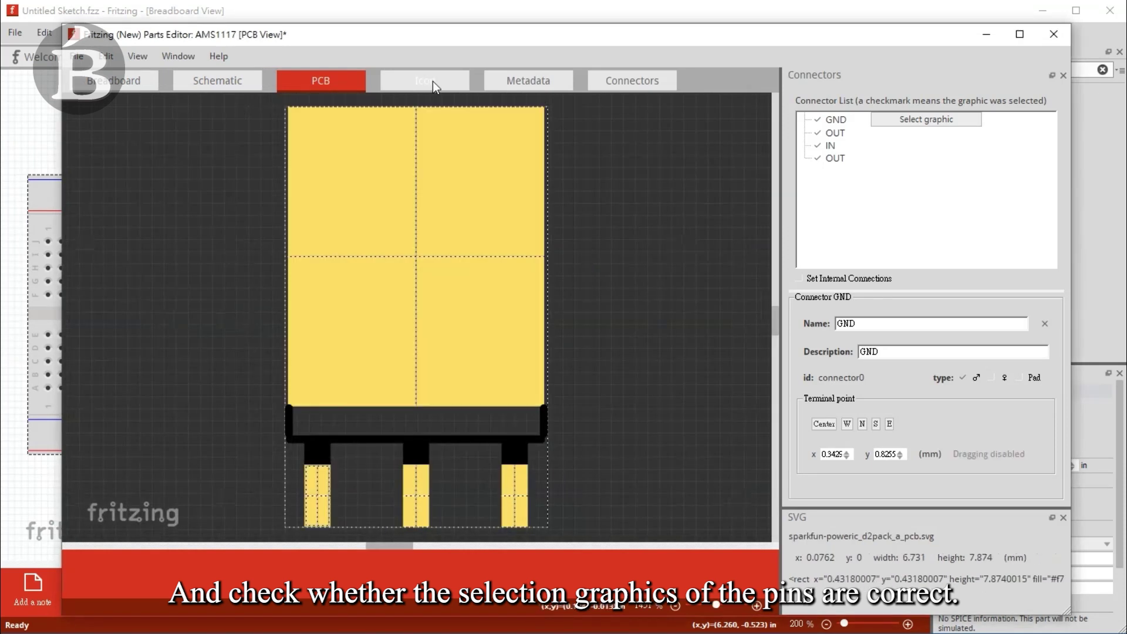
Load AMS1084_TO252_icon from the AMS1084 folder as the part's icon image.
click(432, 82)
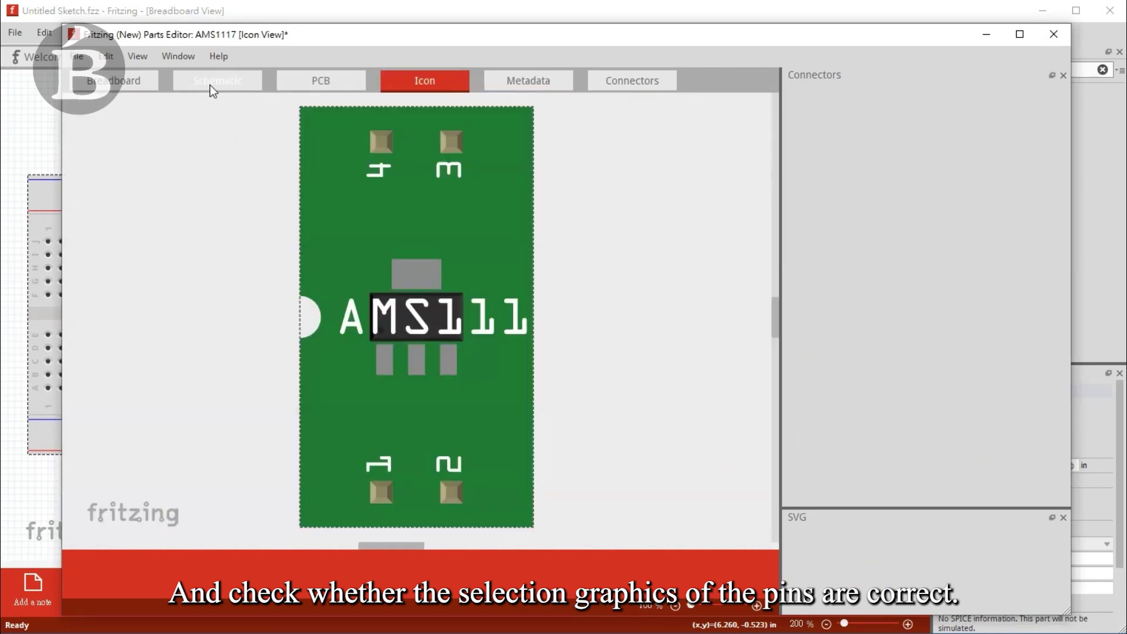
click(77, 59)
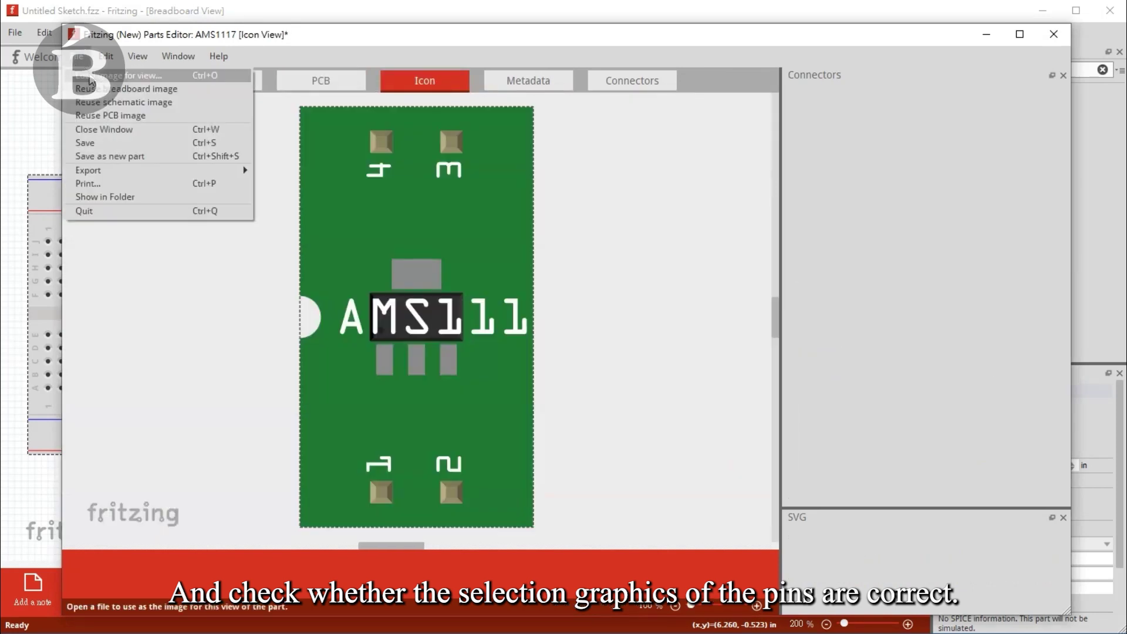
click(89, 78)
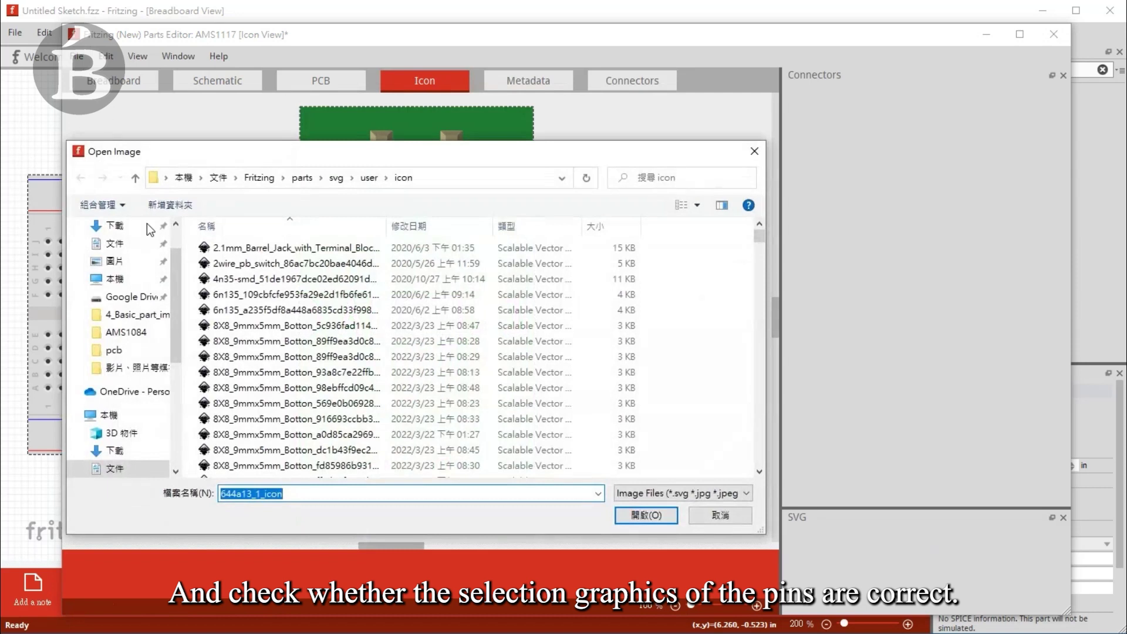
click(152, 333)
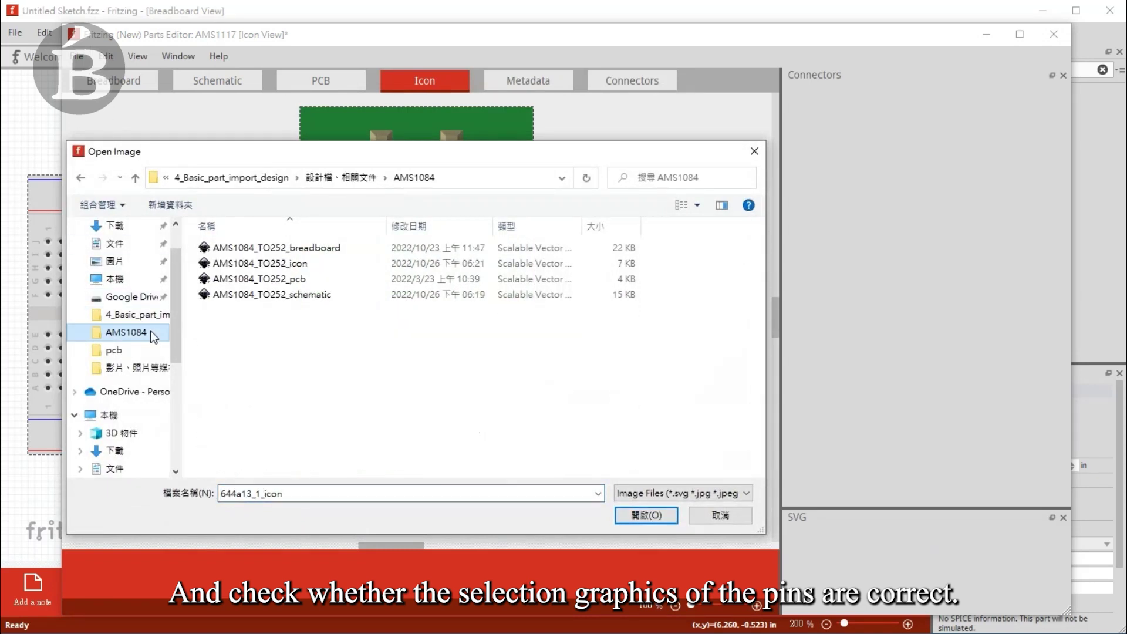
click(297, 268)
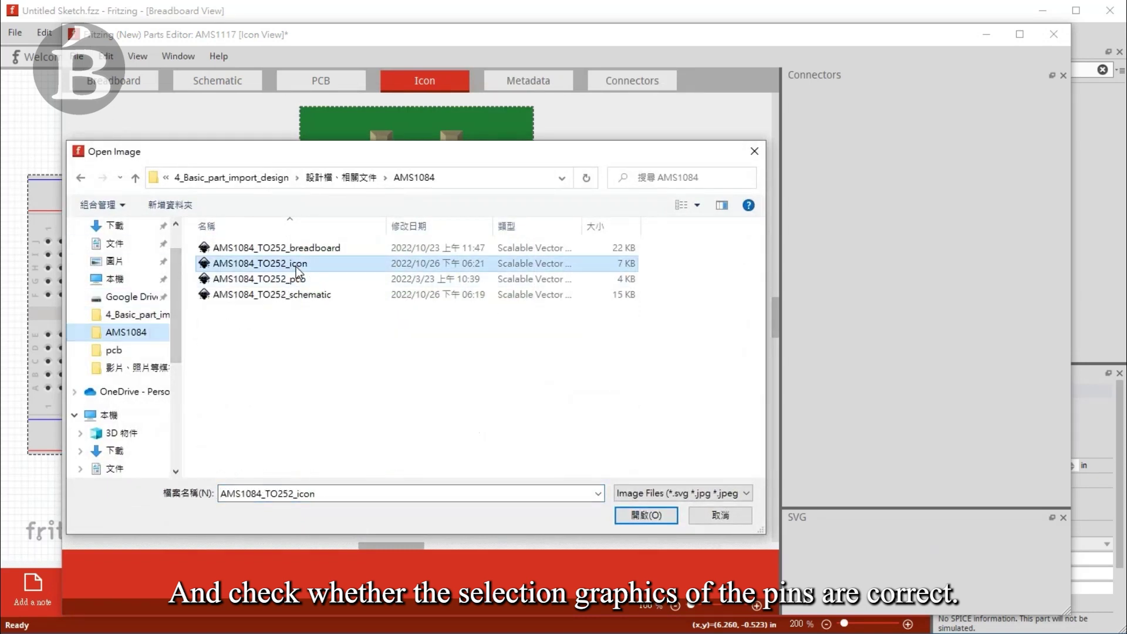
double_click(297, 268)
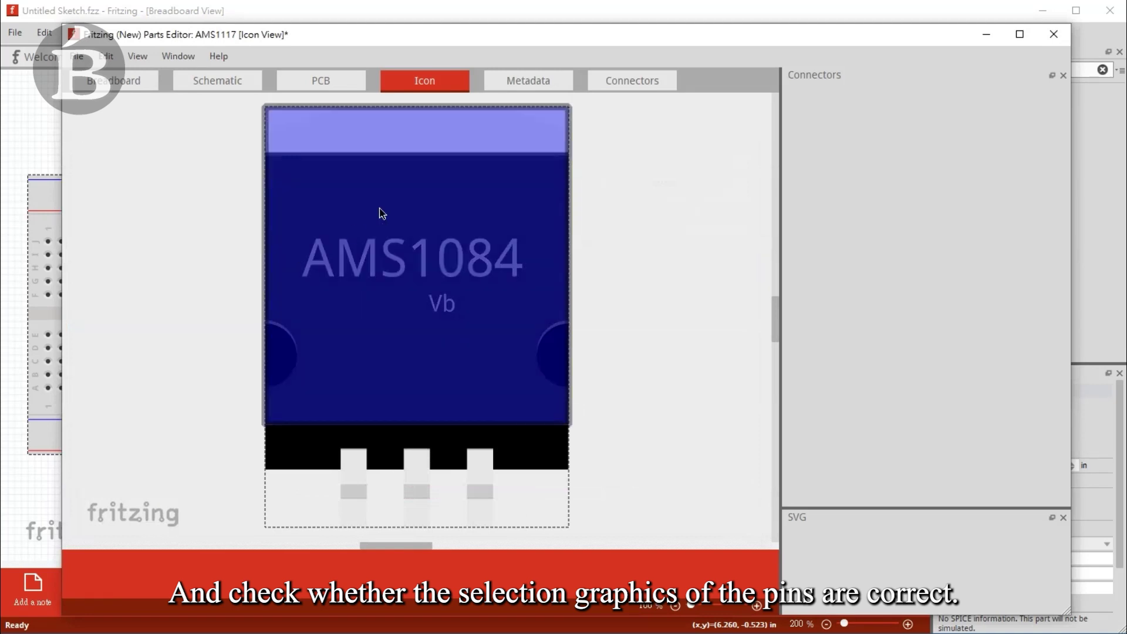
In the part's metadata, set the title and chip to AMS1084 and the package to TO252.
click(514, 85)
click(180, 129)
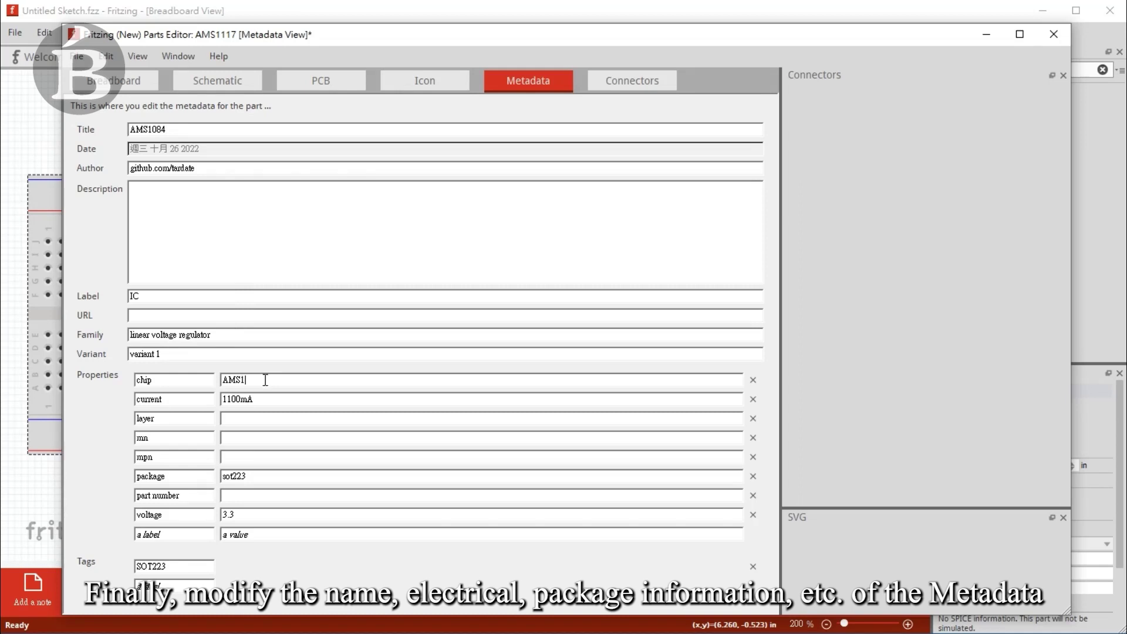
click(256, 476)
key(BackSpace)
key(BackSpace)
key(BackSpace)
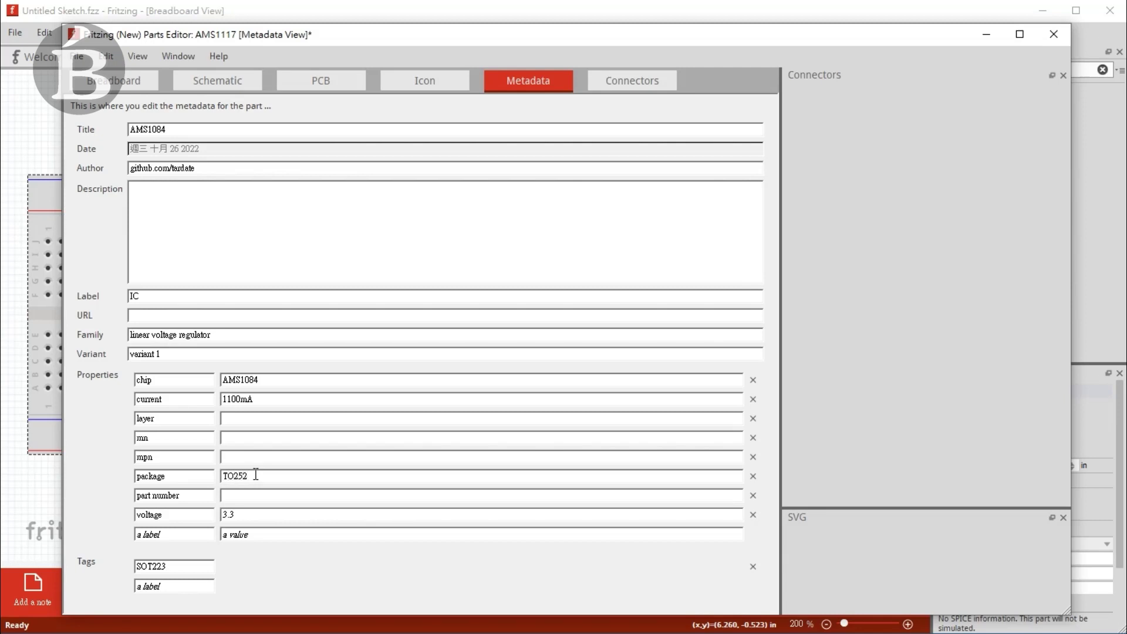
Set the voltage property to 5 and replace the SOT223 tag with TO252.
key(Tab)
key(ctrl+c)
drag(233, 514, 209, 509)
text(5)
double_click(191, 566)
key(ctrl+v)
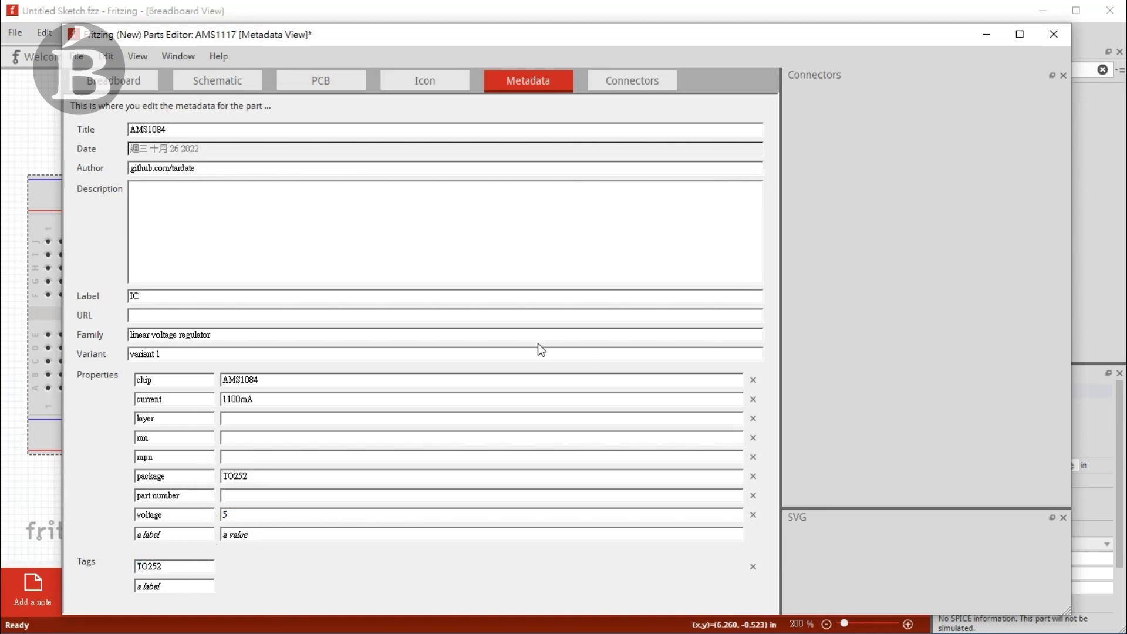
Save the edited component as a new part with the filename prefix AMS1084 and close the parts editor.
click(77, 57)
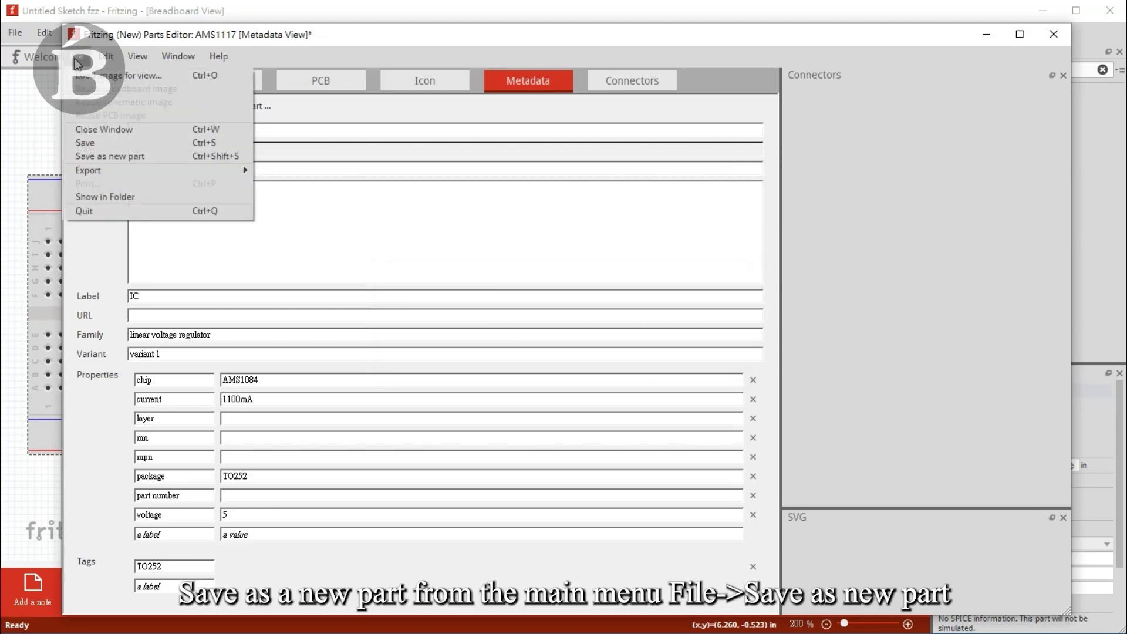
click(111, 156)
click(456, 338)
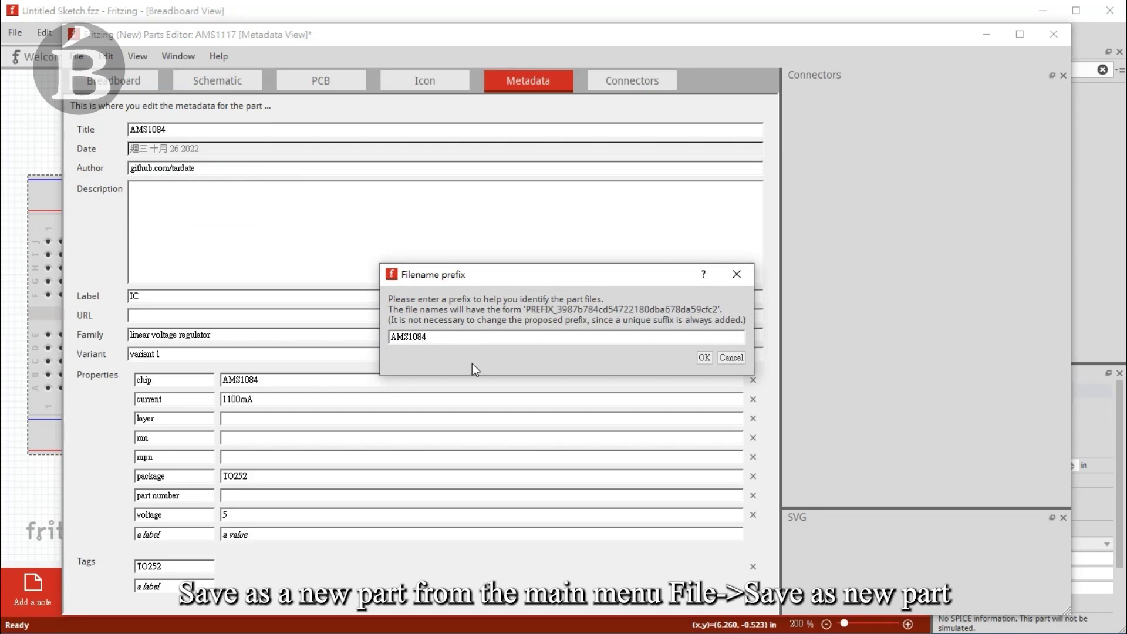
click(704, 358)
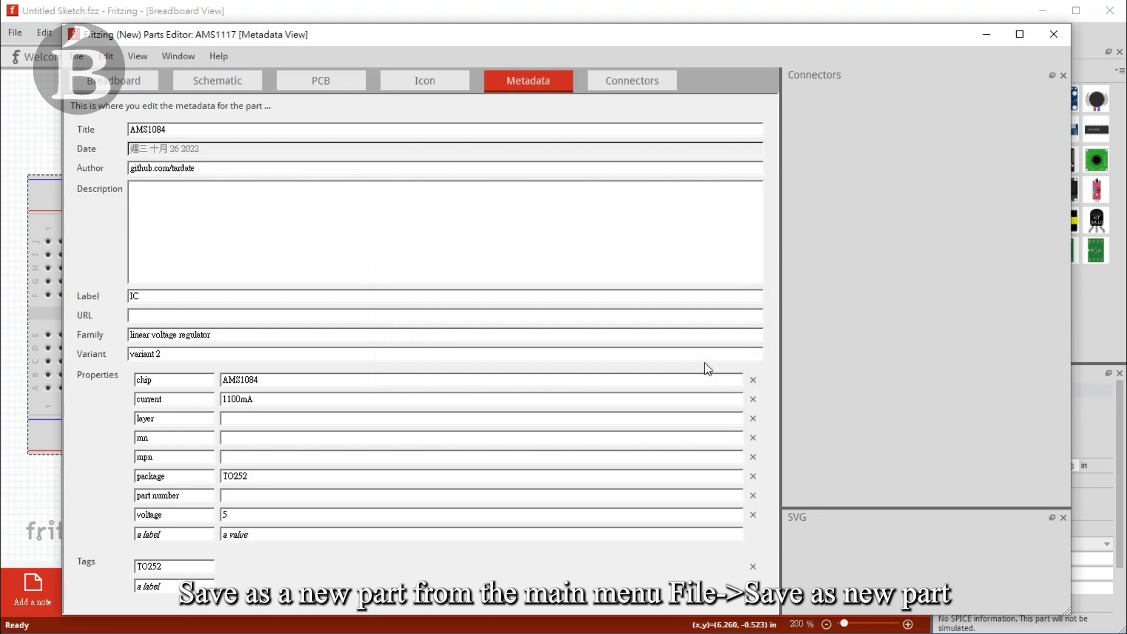
click(1053, 34)
Place the new AMS1084 across the breadboard's centre gap near column 25 and the AMS1117 near column 15.
click(979, 285)
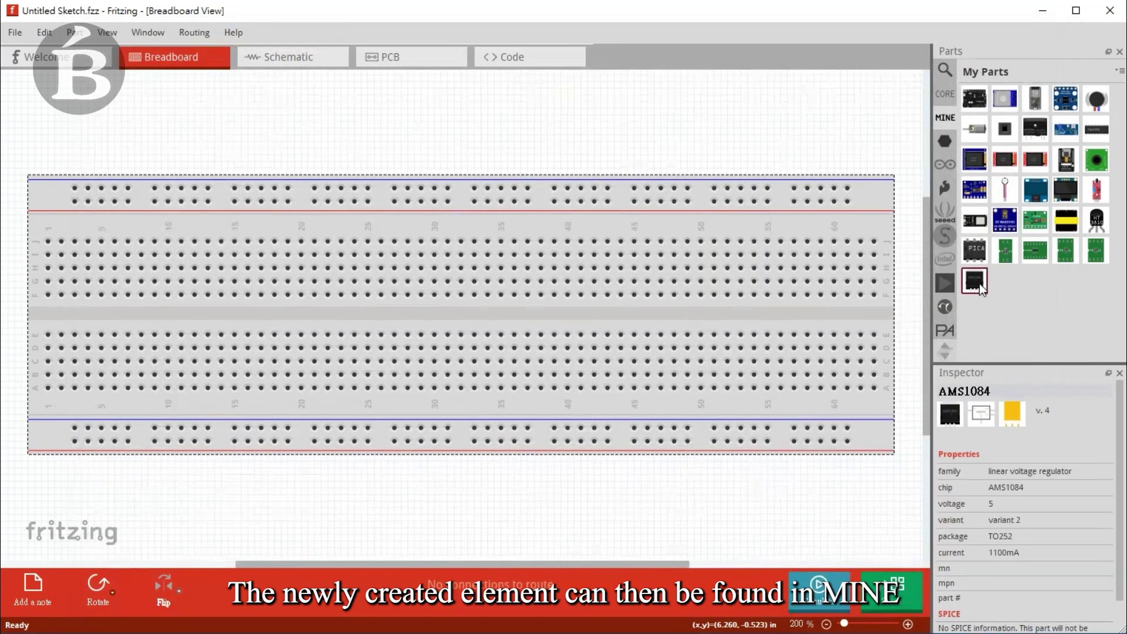
drag(976, 286, 374, 330)
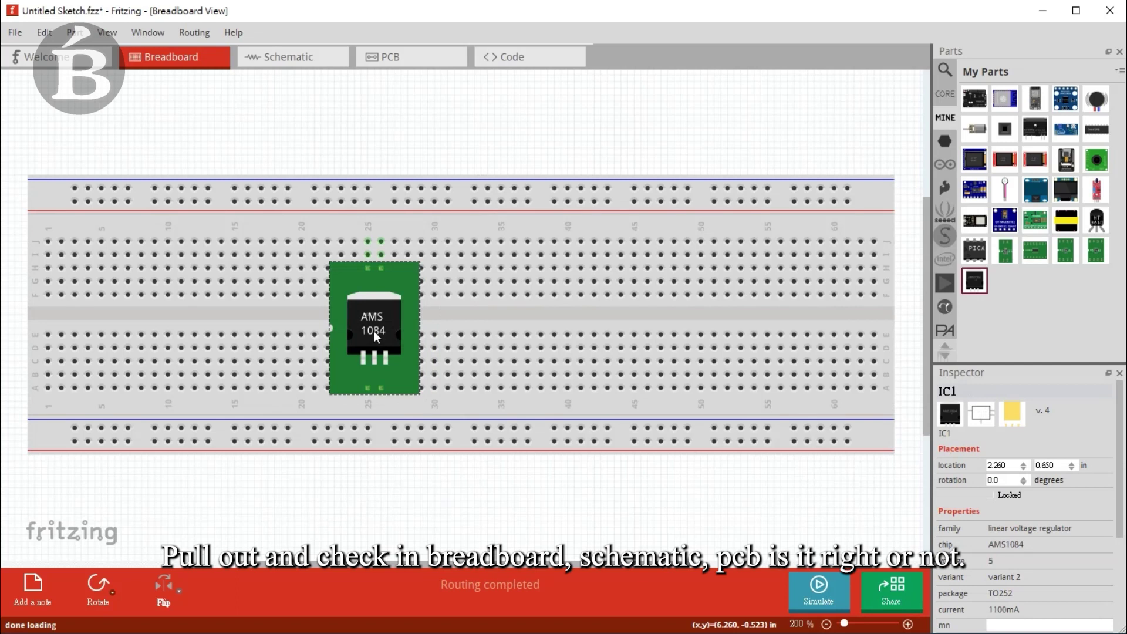
drag(1007, 256, 242, 322)
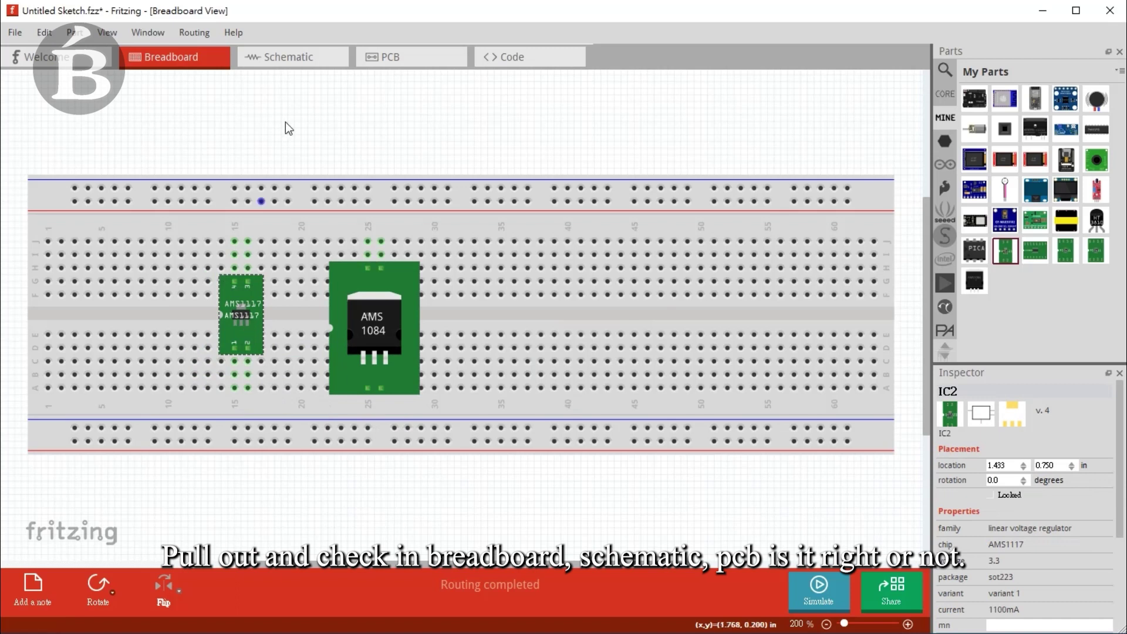
Align the AMS1084 symbol level with the AMS1117 in the schematic, and arrange both footprints side by side within the PCB board.
click(288, 58)
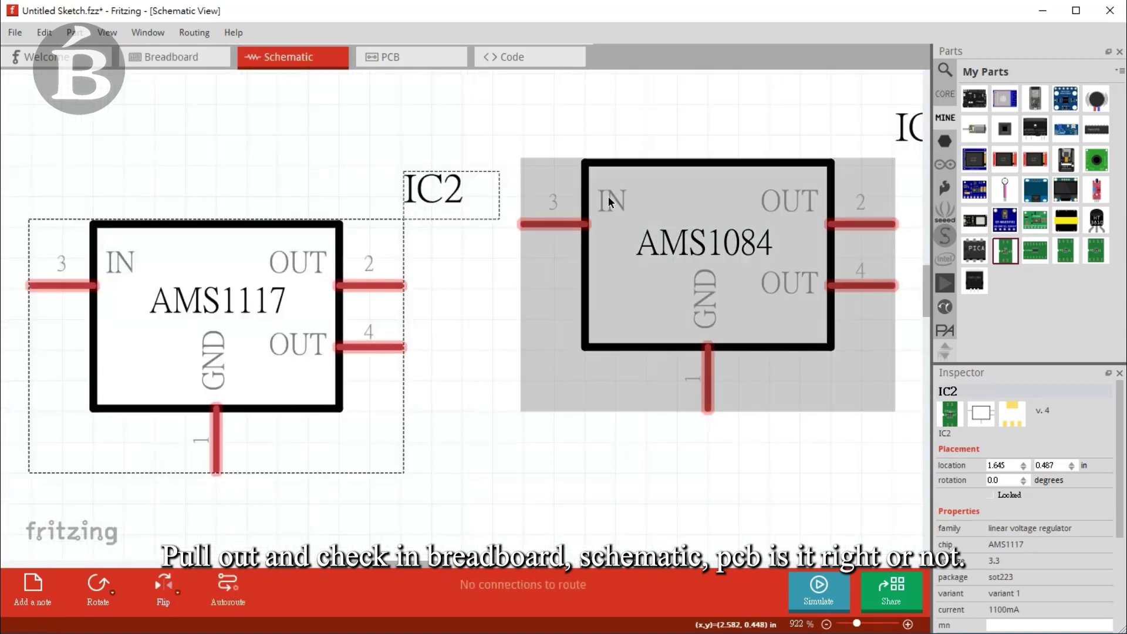
drag(657, 243, 617, 280)
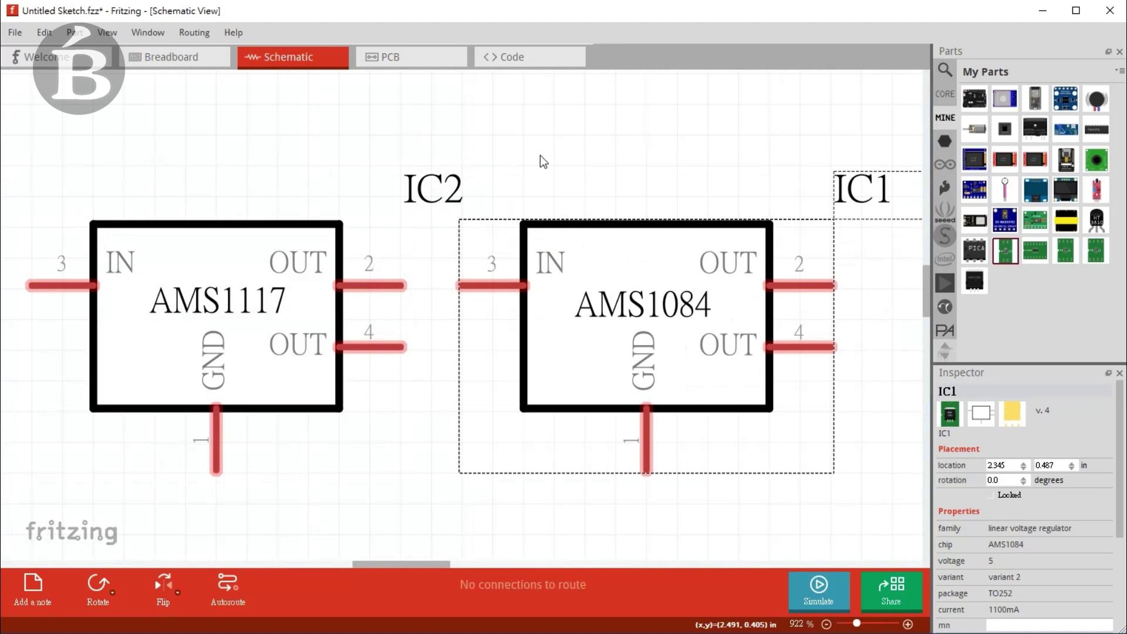
click(431, 65)
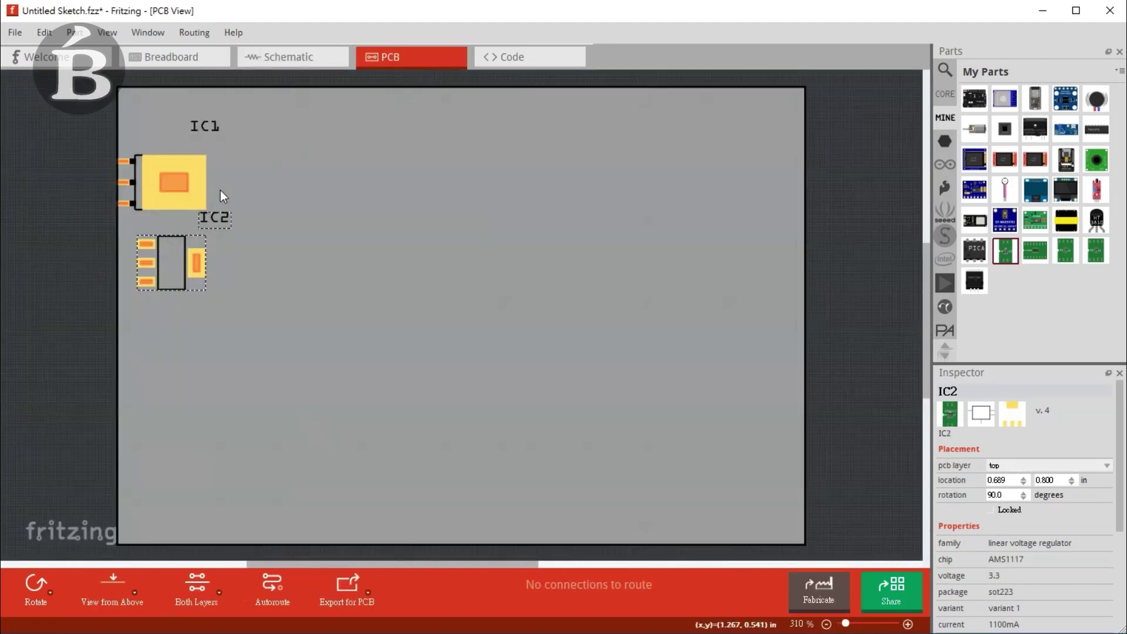
ctrl+scroll(143, 206, up, 1)
drag(136, 177, 357, 223)
drag(174, 256, 526, 220)
ctrl+scroll(493, 234, up, 1)
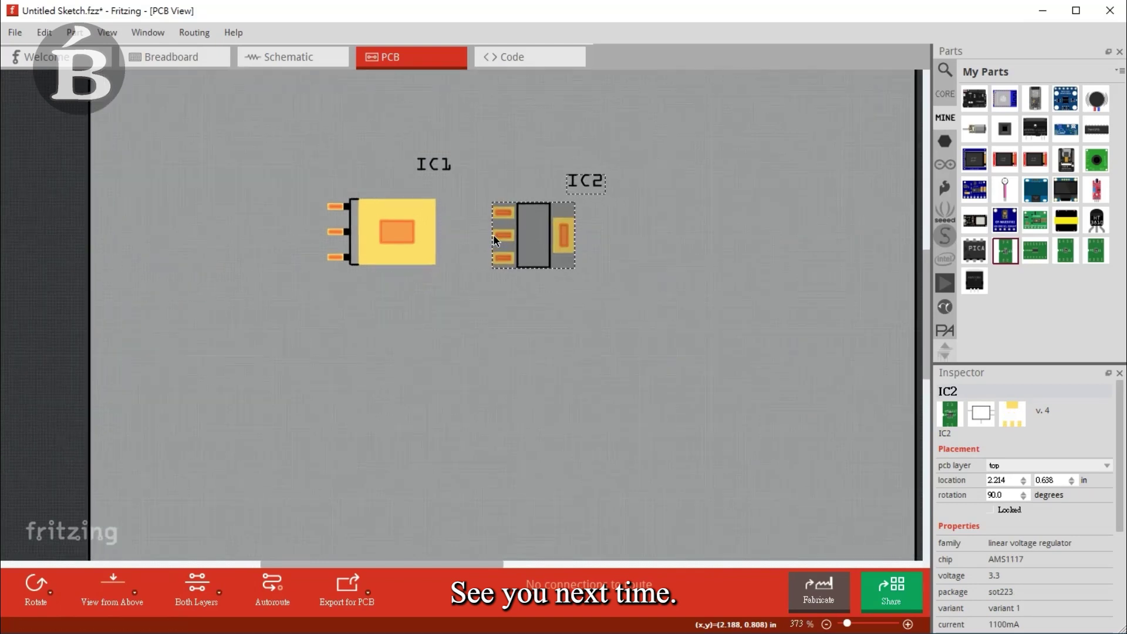